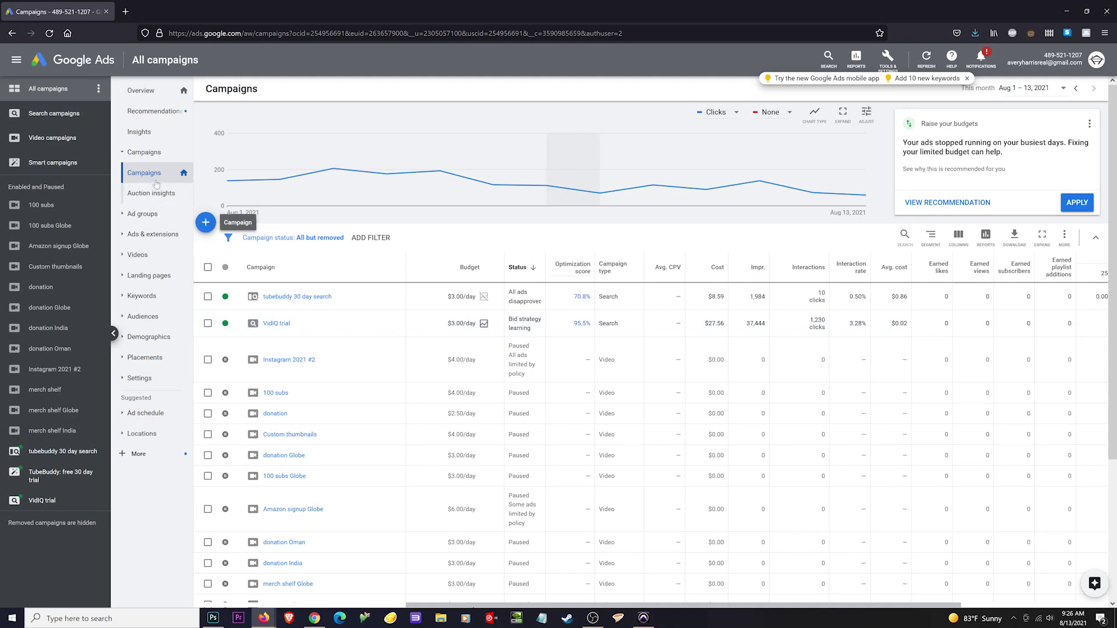
Collapse the campaign sub-pages and choose New campaign from the + menu
click(144, 153)
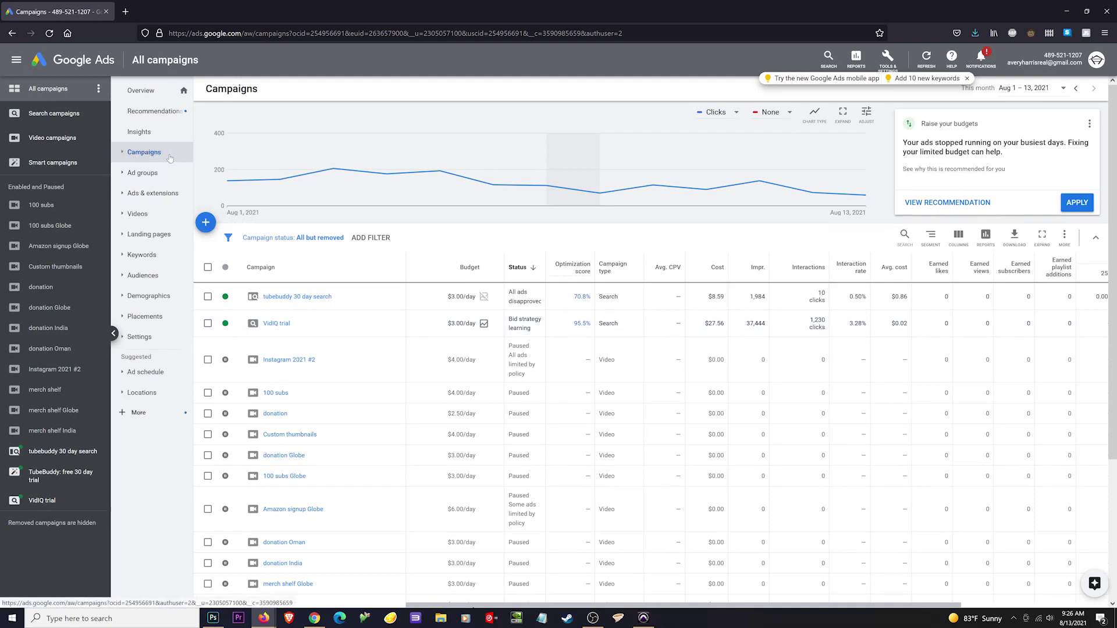
click(205, 224)
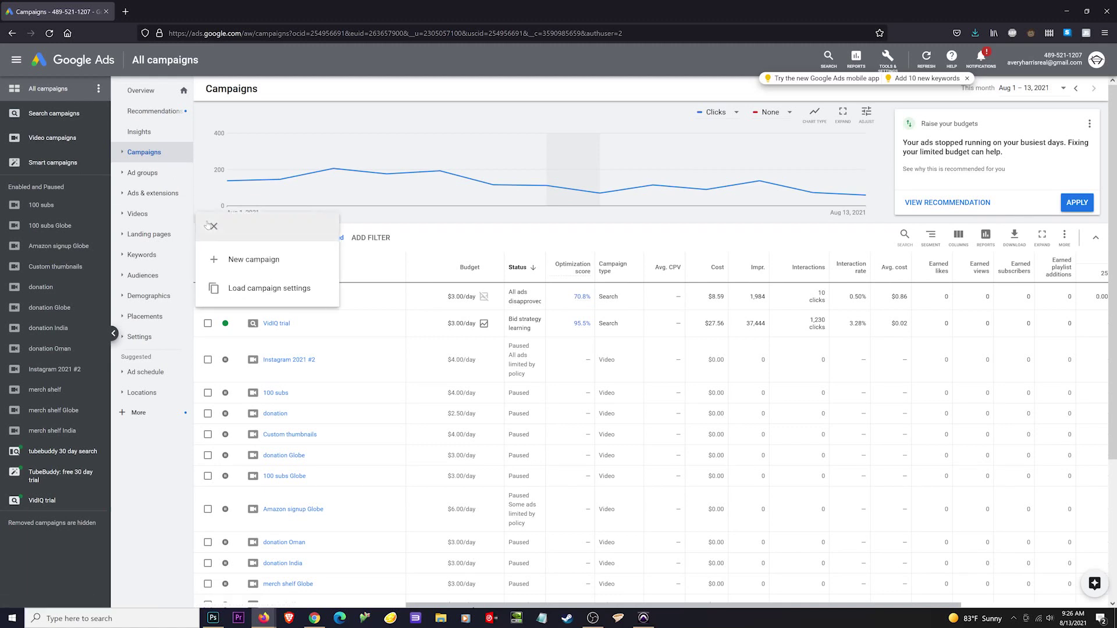
click(256, 267)
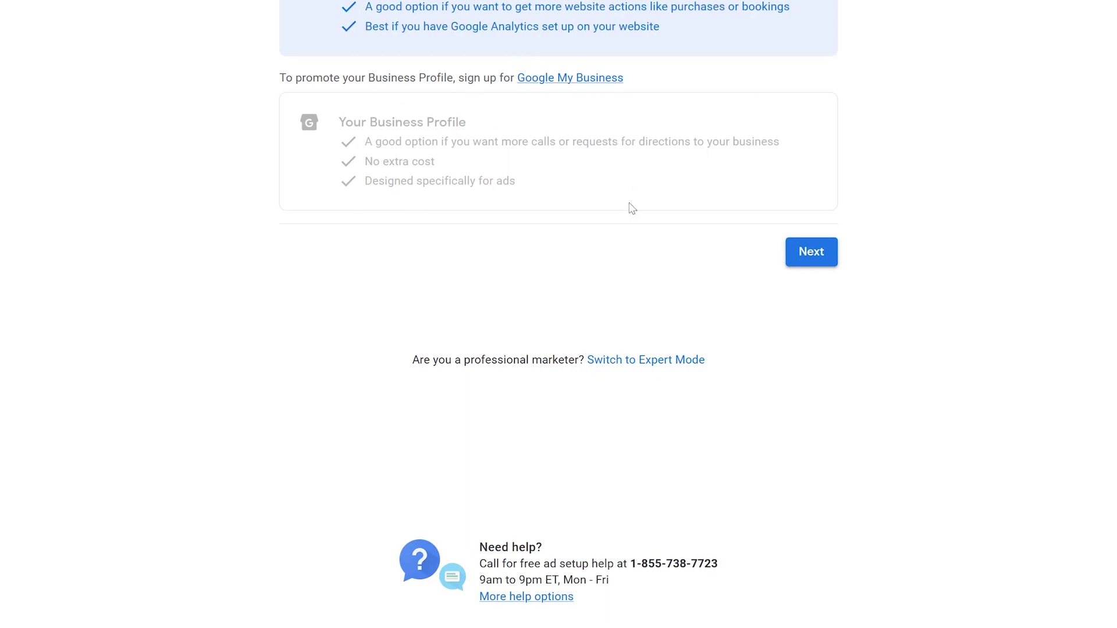
Create a Custom video campaign in expert mode, without goal guidance
click(655, 361)
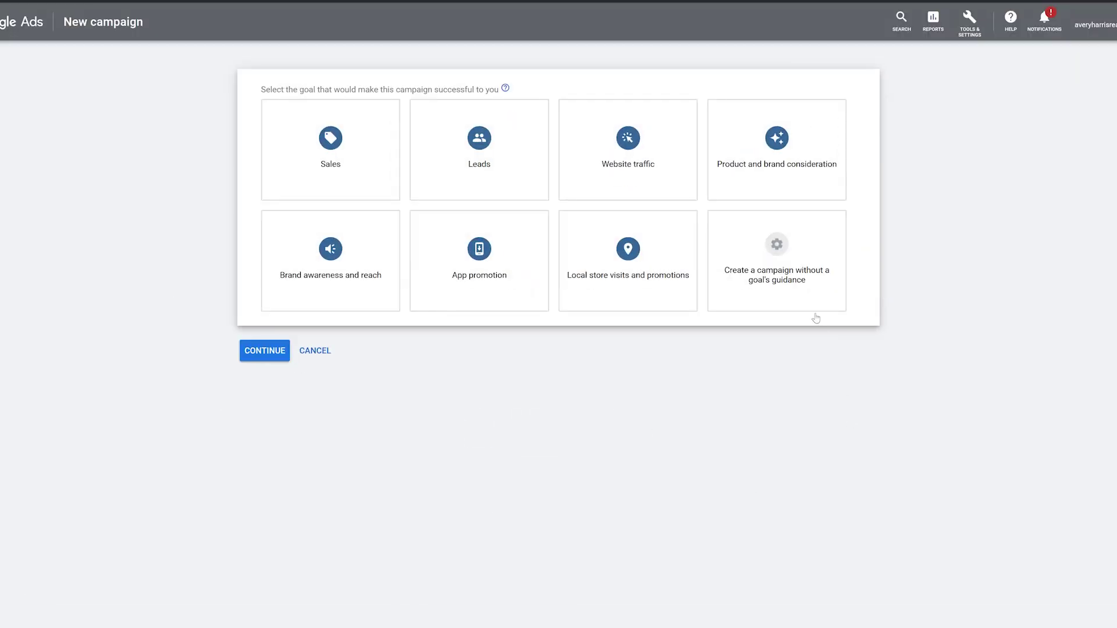
mouse_move(792, 273)
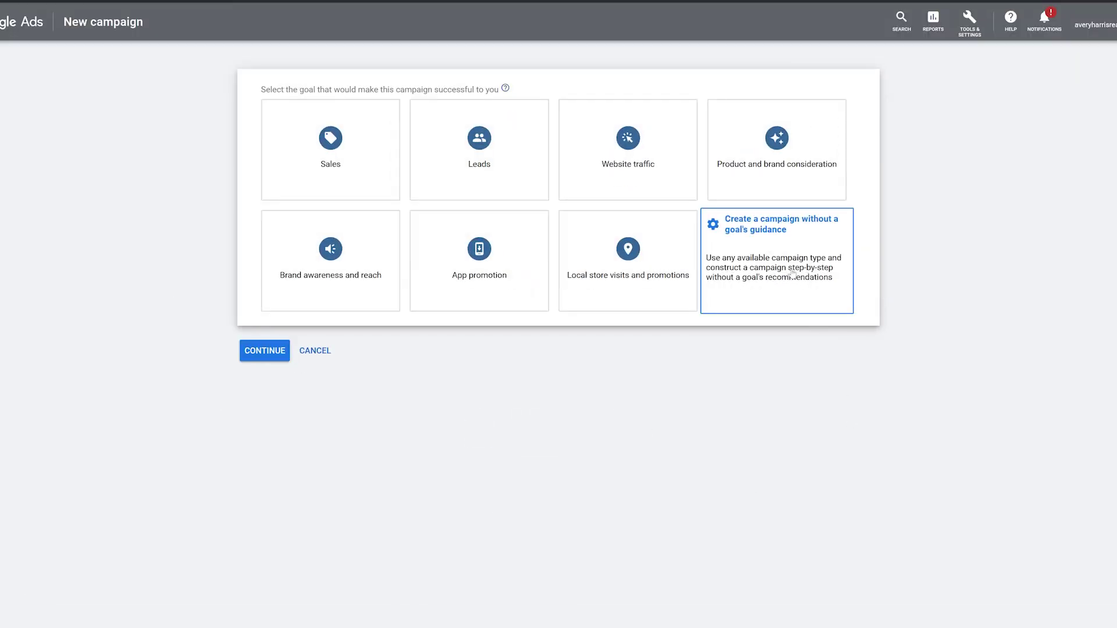
click(792, 274)
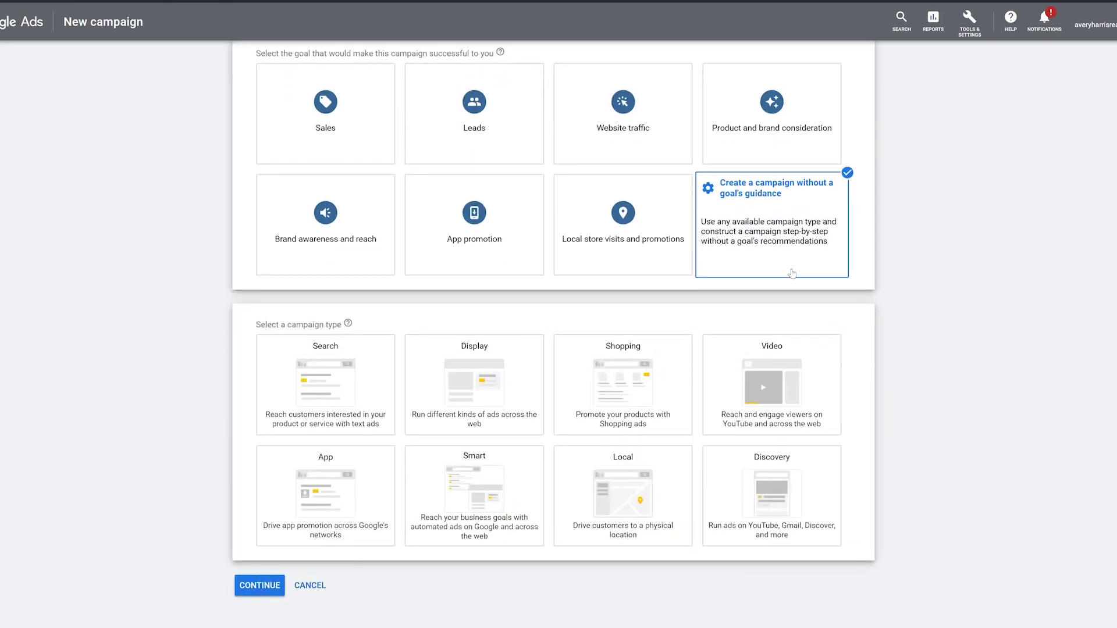
click(769, 366)
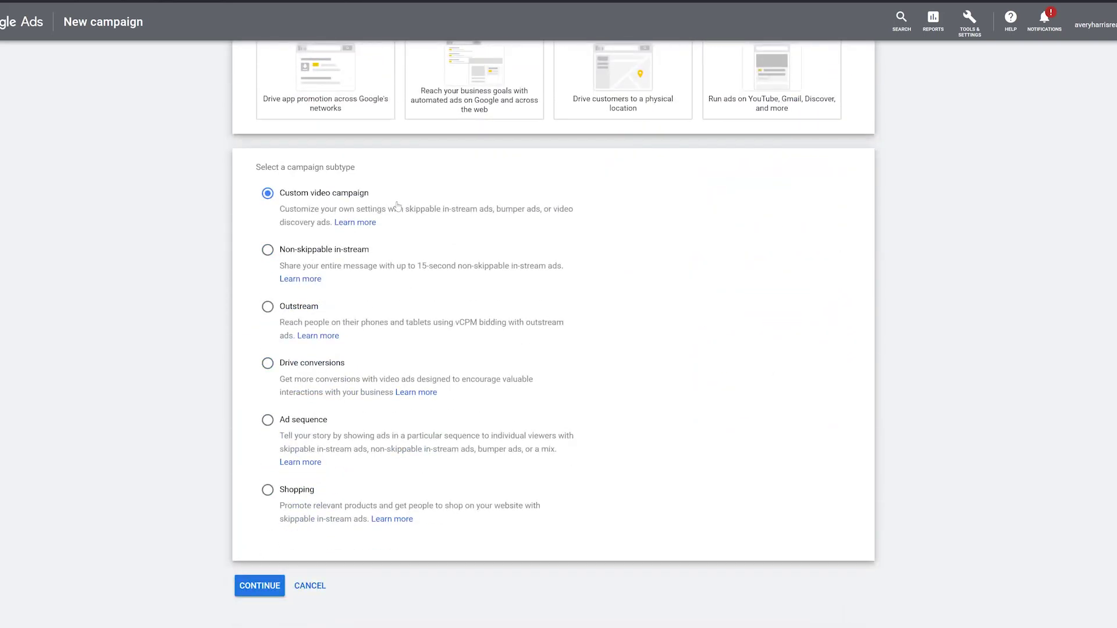
click(259, 587)
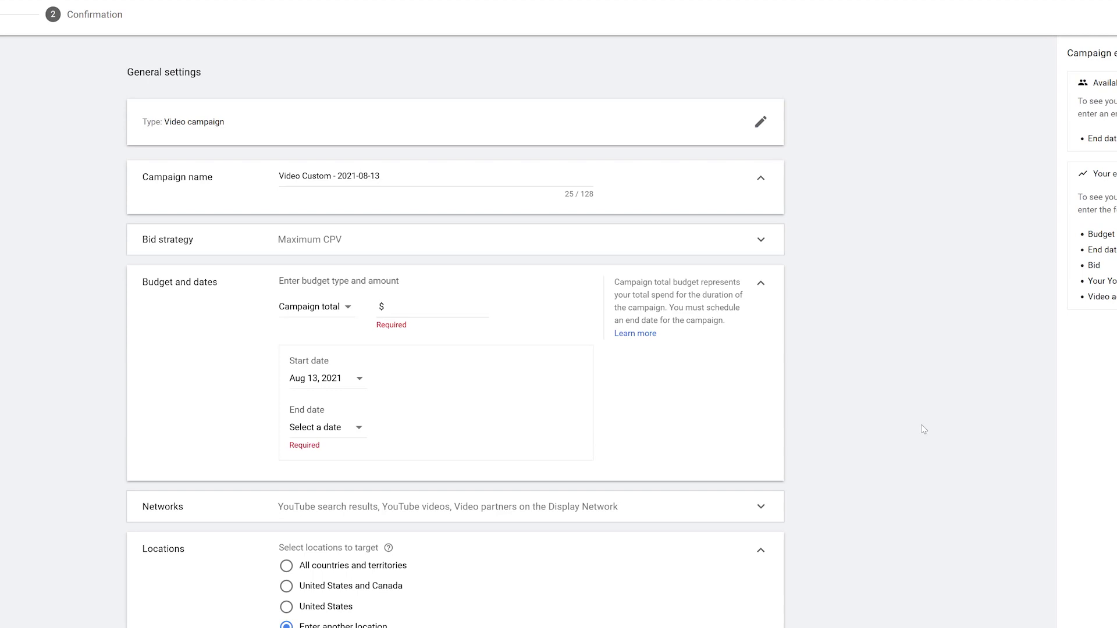
Rename the campaign 'Enable custom thumbnails' and keep Maximum CPV as the bid strategy
drag(382, 175, 279, 176)
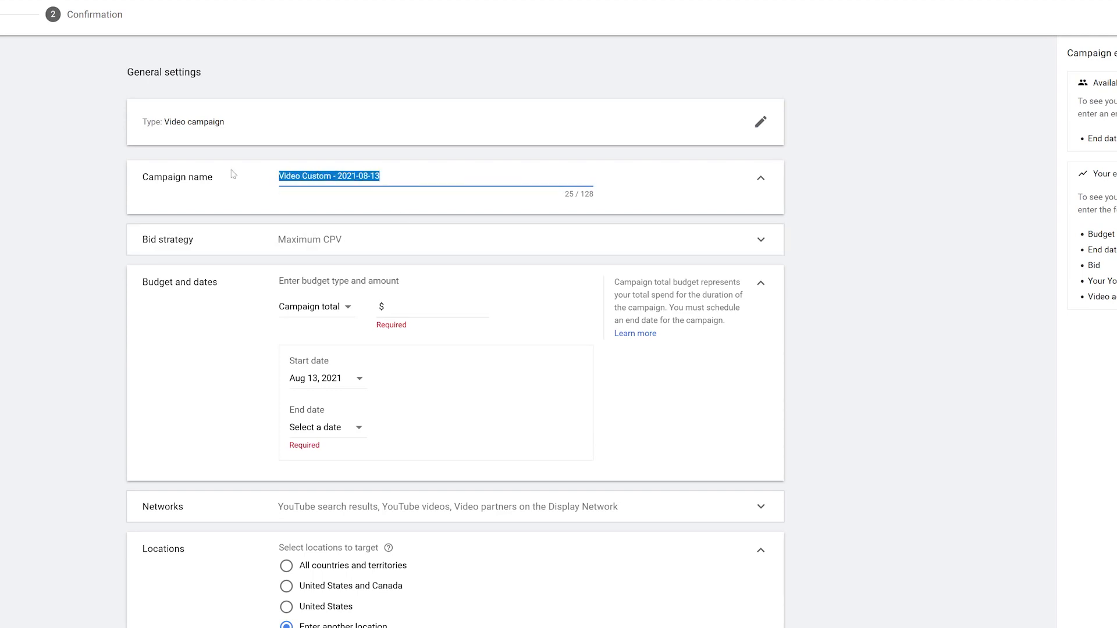
text(Enable custom thumbnails)
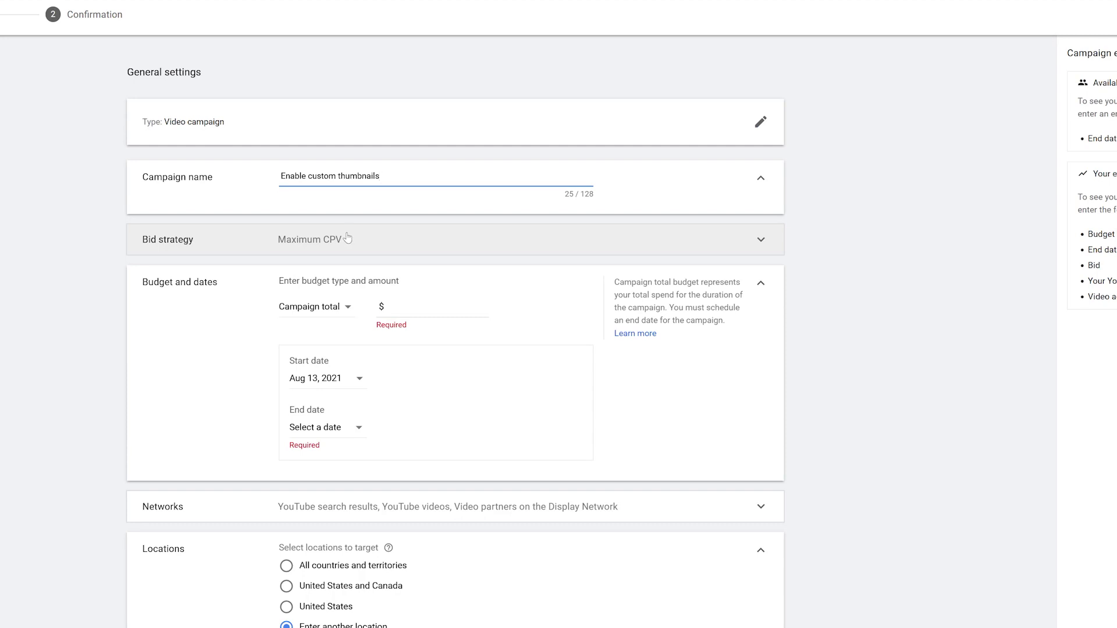
click(339, 240)
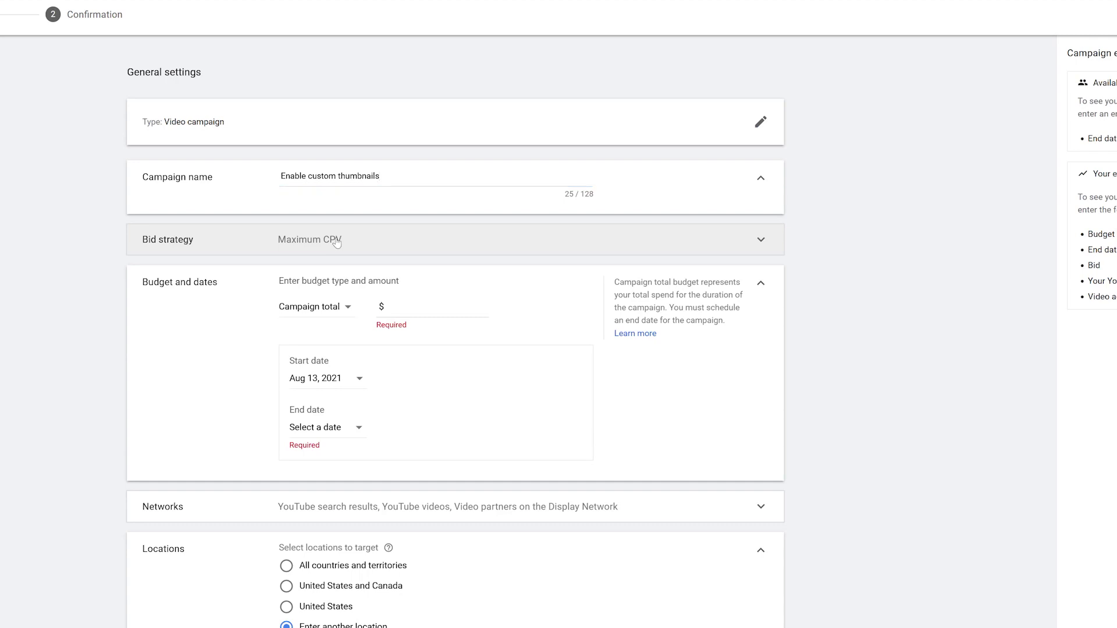
click(328, 266)
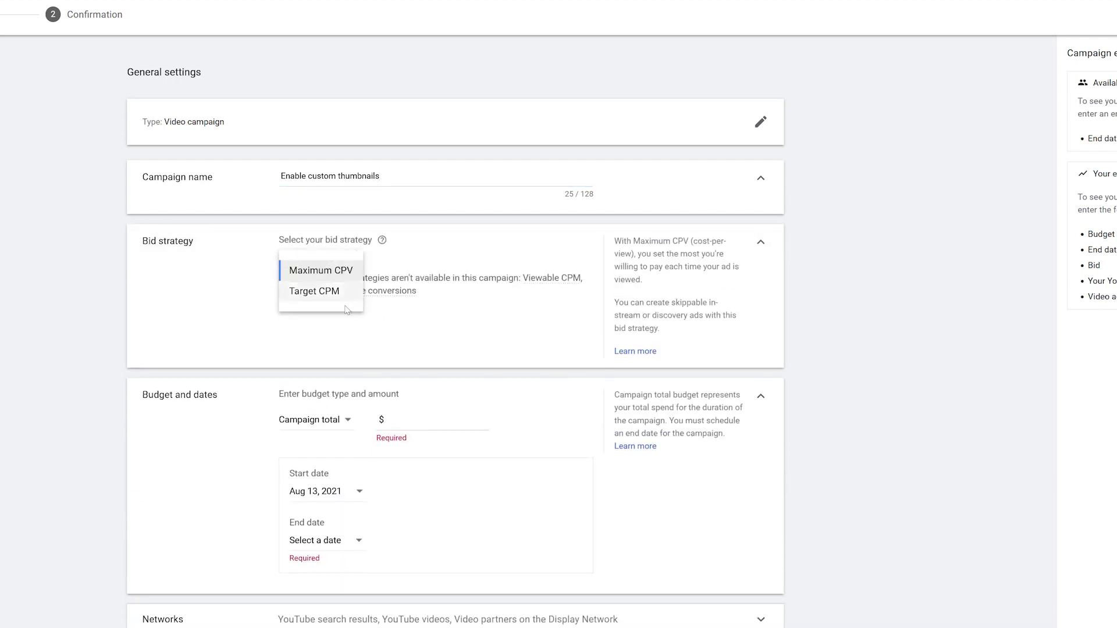
click(342, 324)
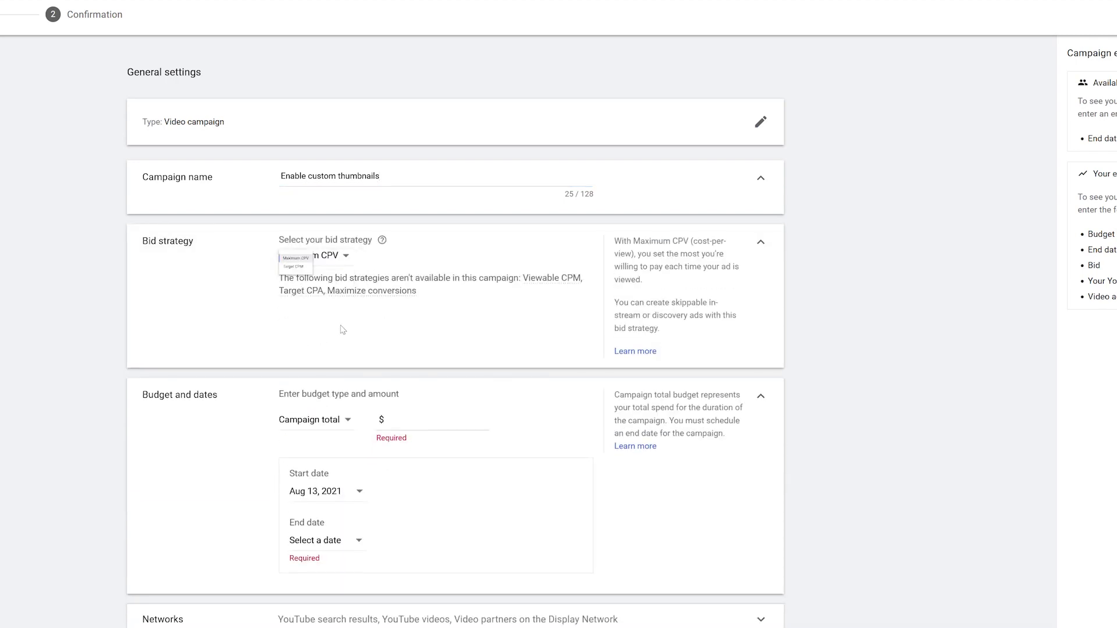
click(760, 242)
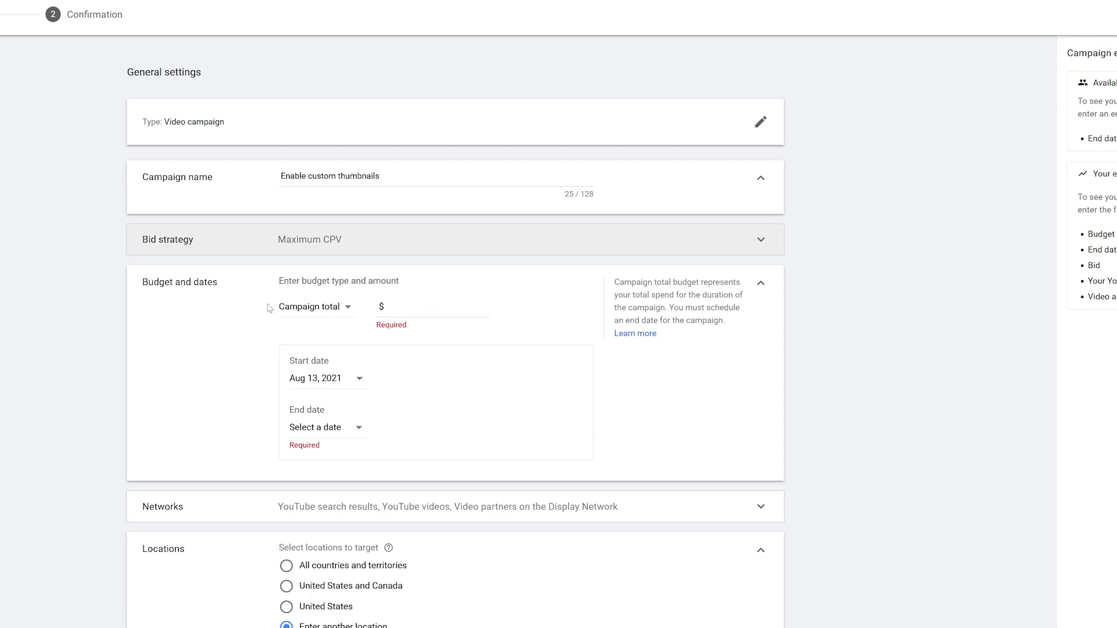
Set the campaign budget to a daily amount of $3.00
click(489, 306)
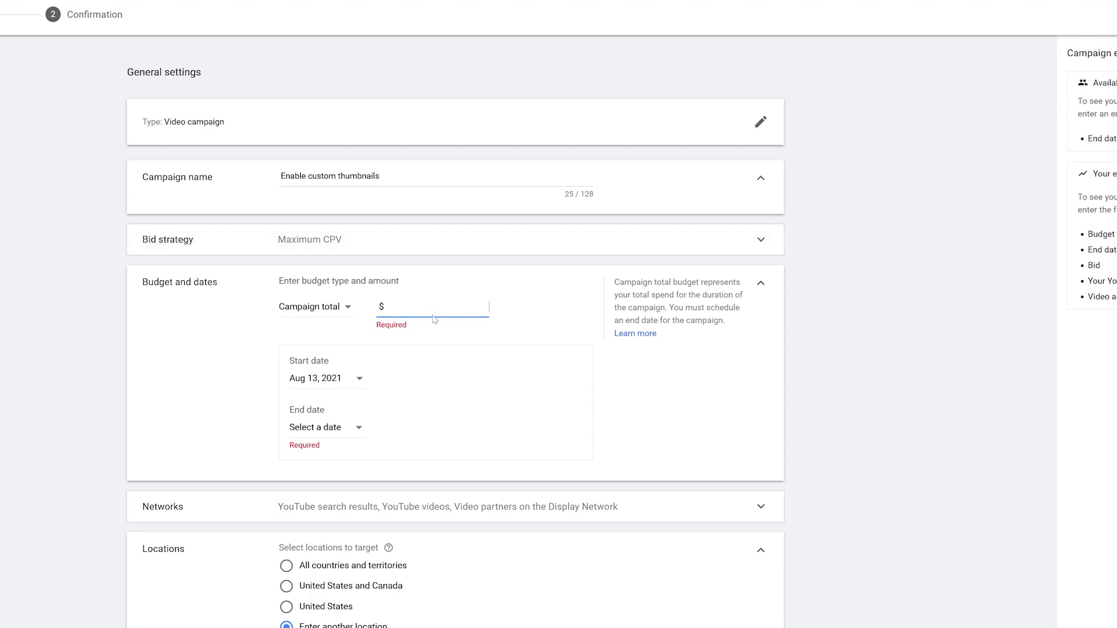
click(348, 308)
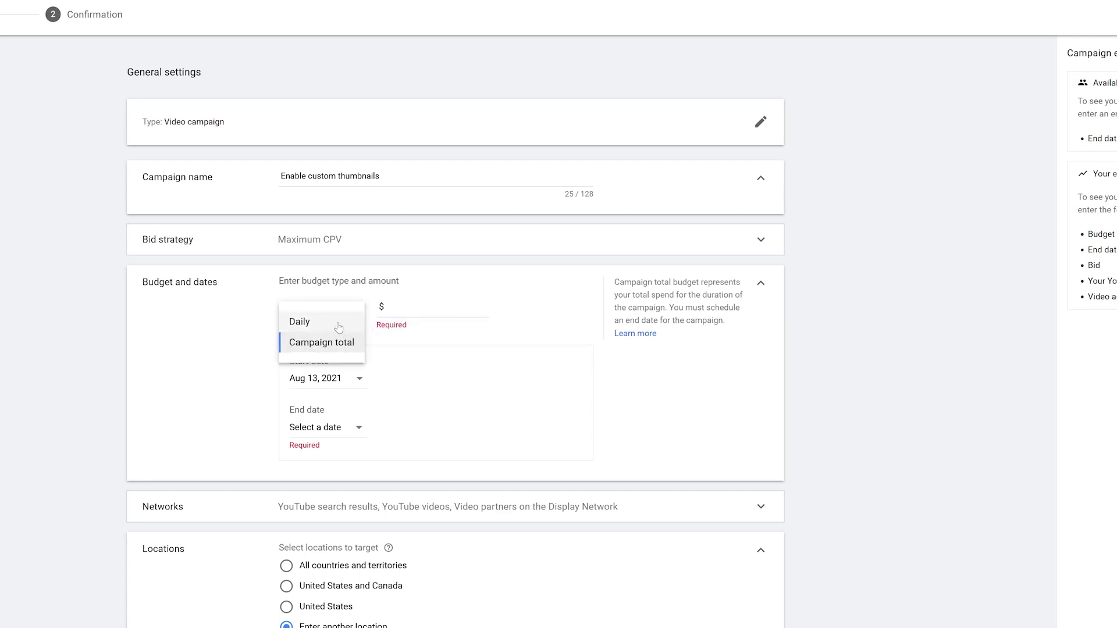
click(297, 323)
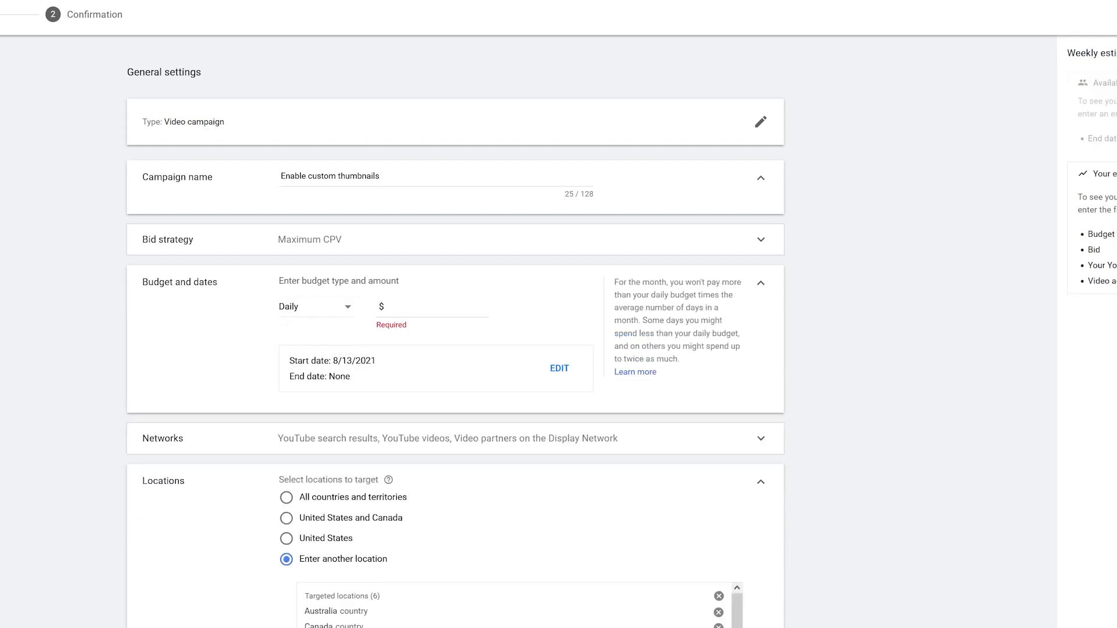
click(433, 307)
text(3.00)
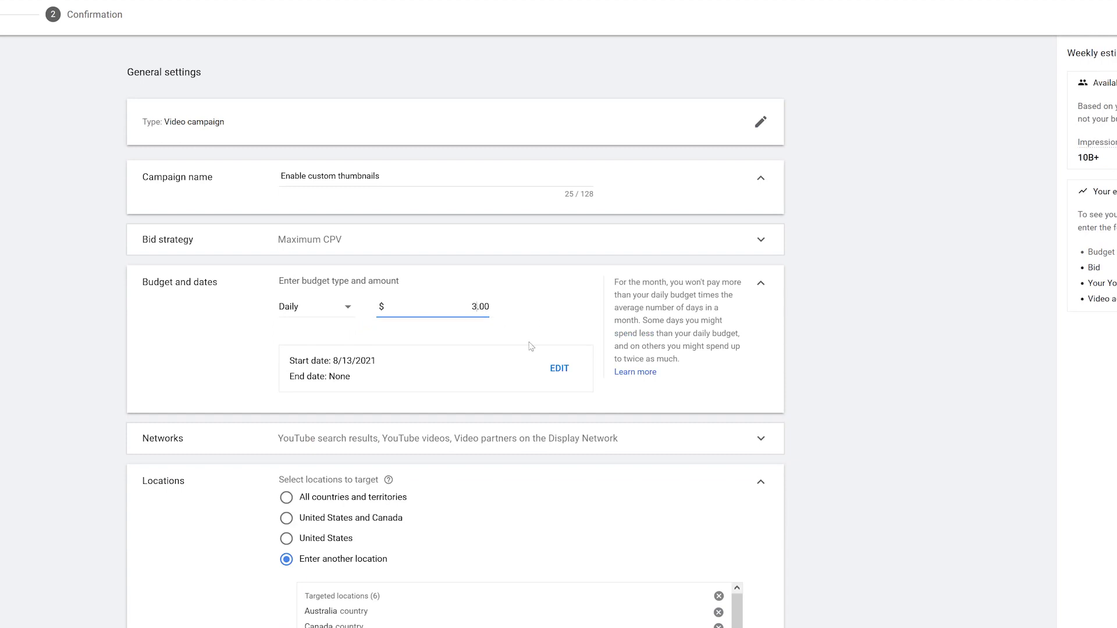
Run the campaign from Aug 13 with an end date of Aug 20, 2021
click(560, 371)
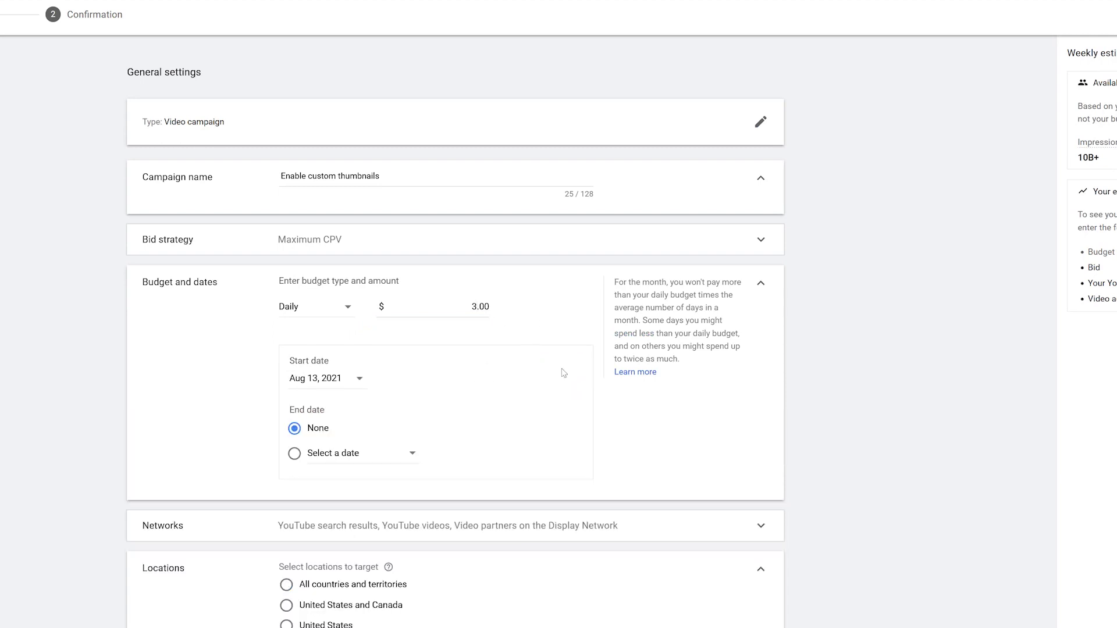
click(340, 462)
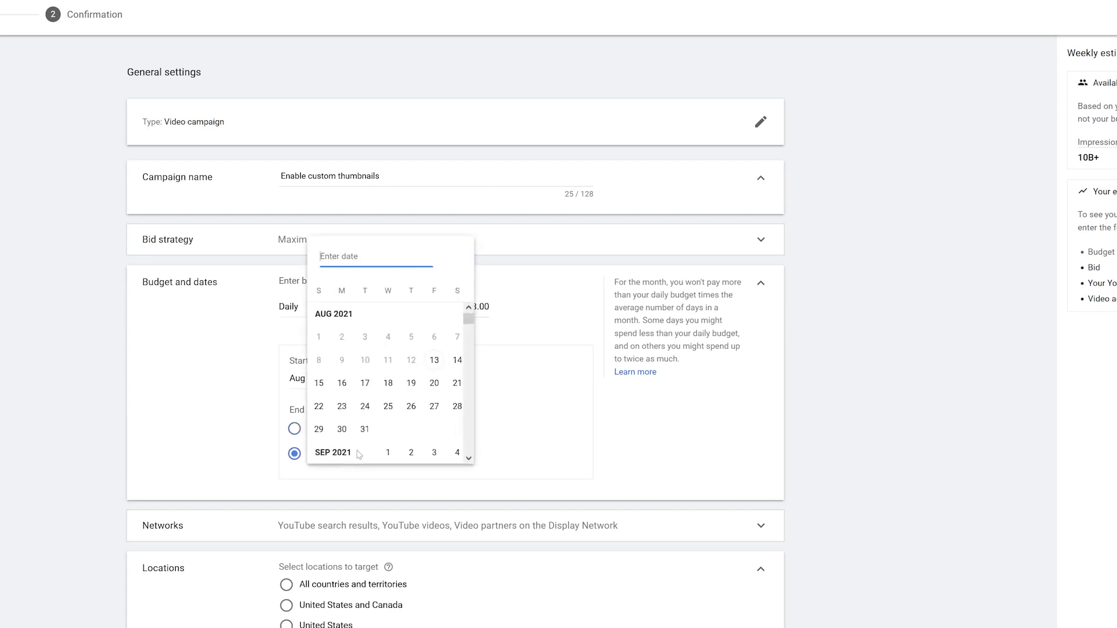
click(438, 387)
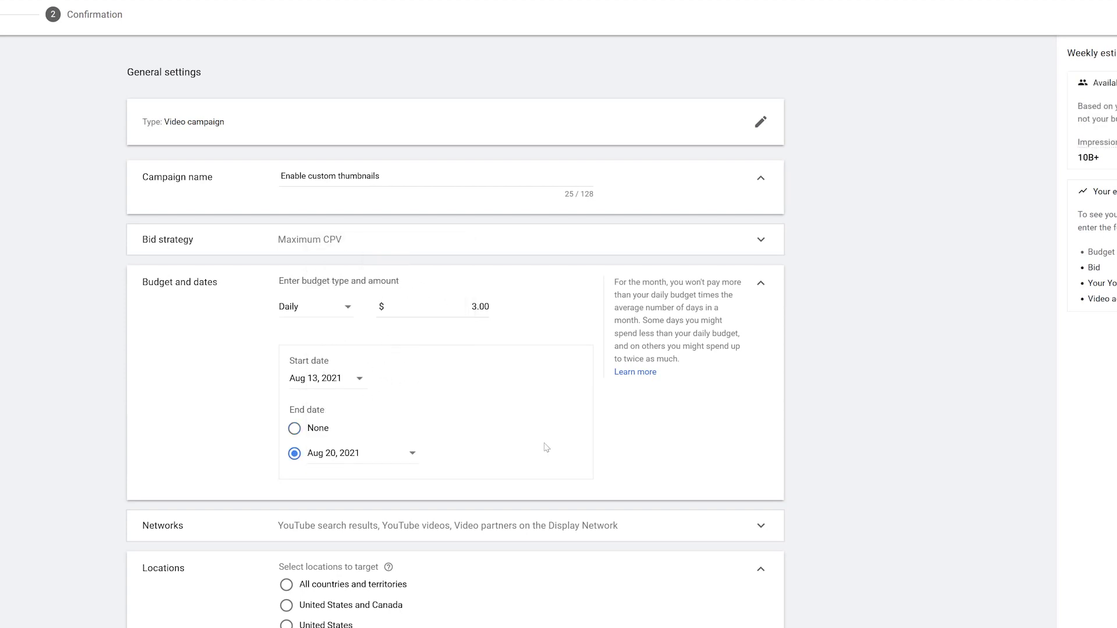
scroll(543, 433, down, 3)
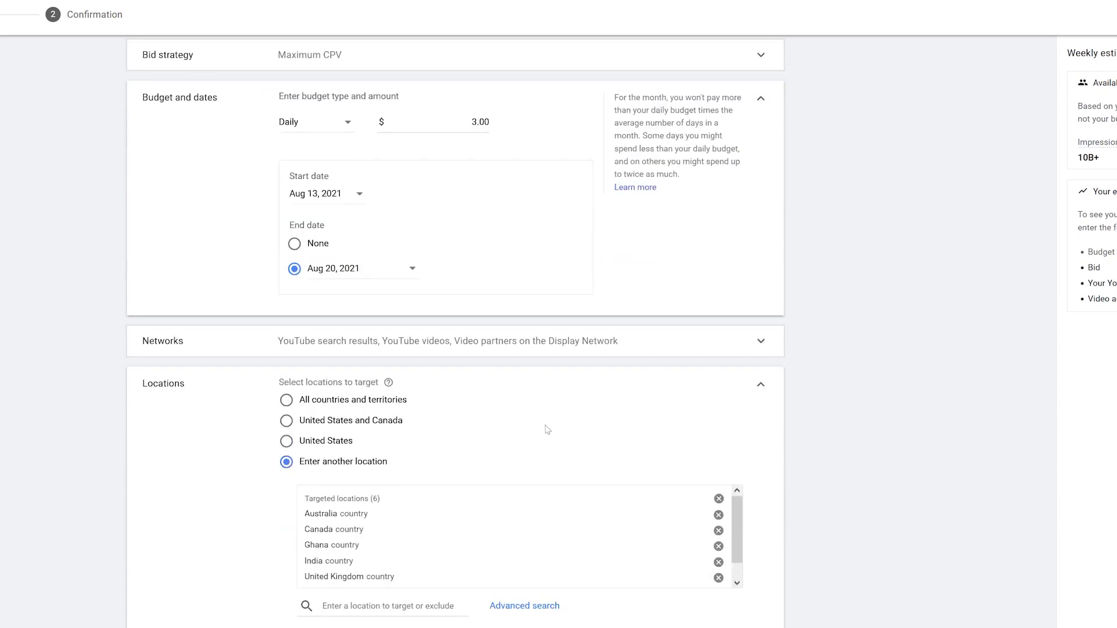
Remove Display Network video partners from the campaign's networks
click(338, 407)
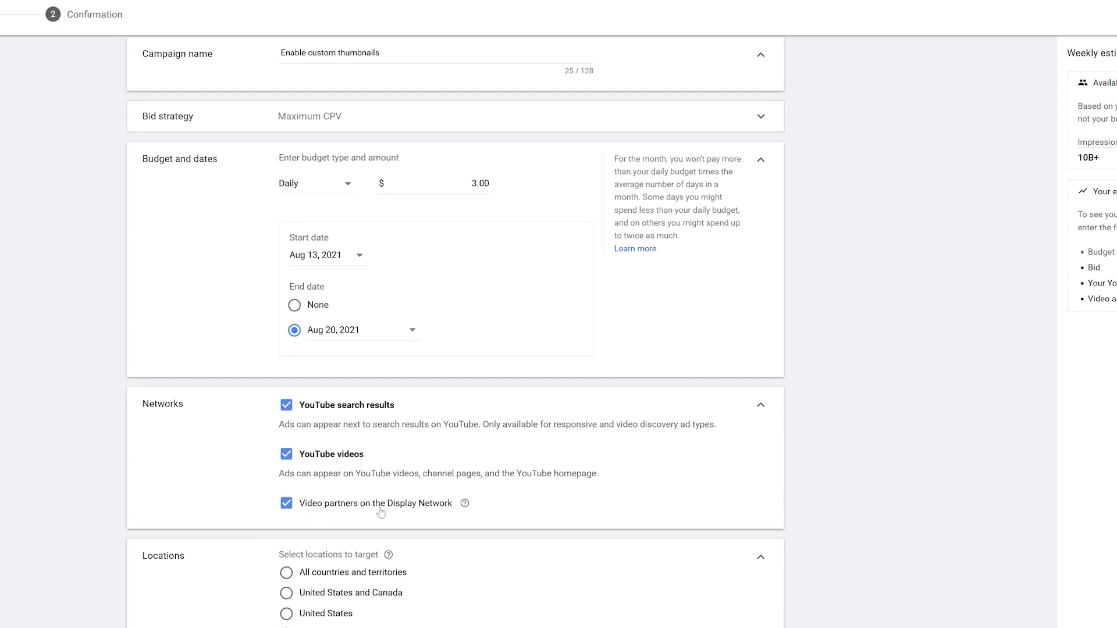
click(286, 505)
click(760, 406)
scroll(675, 447, down, 2)
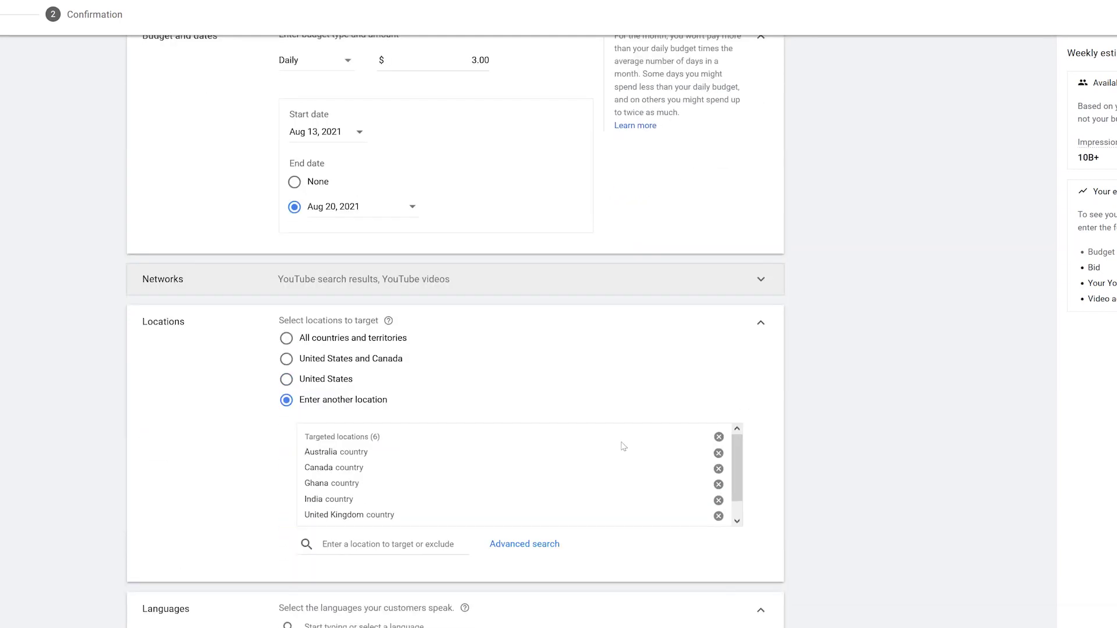
scroll(559, 417, down, 1)
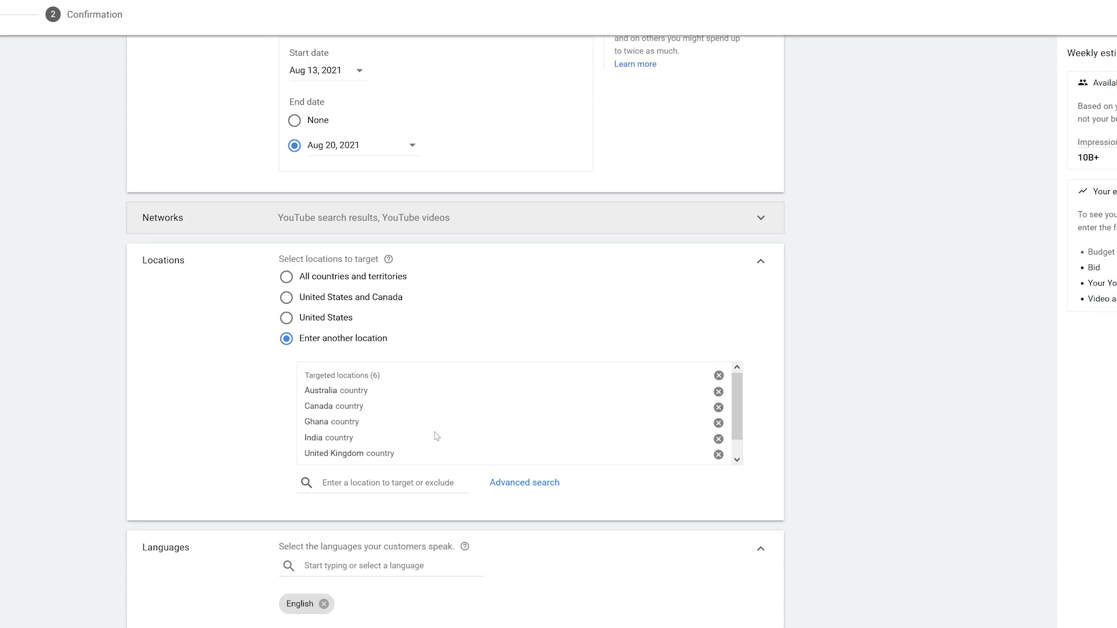
scroll(435, 429, down, 2)
scroll(508, 408, up, 1)
scroll(471, 363, up, 2)
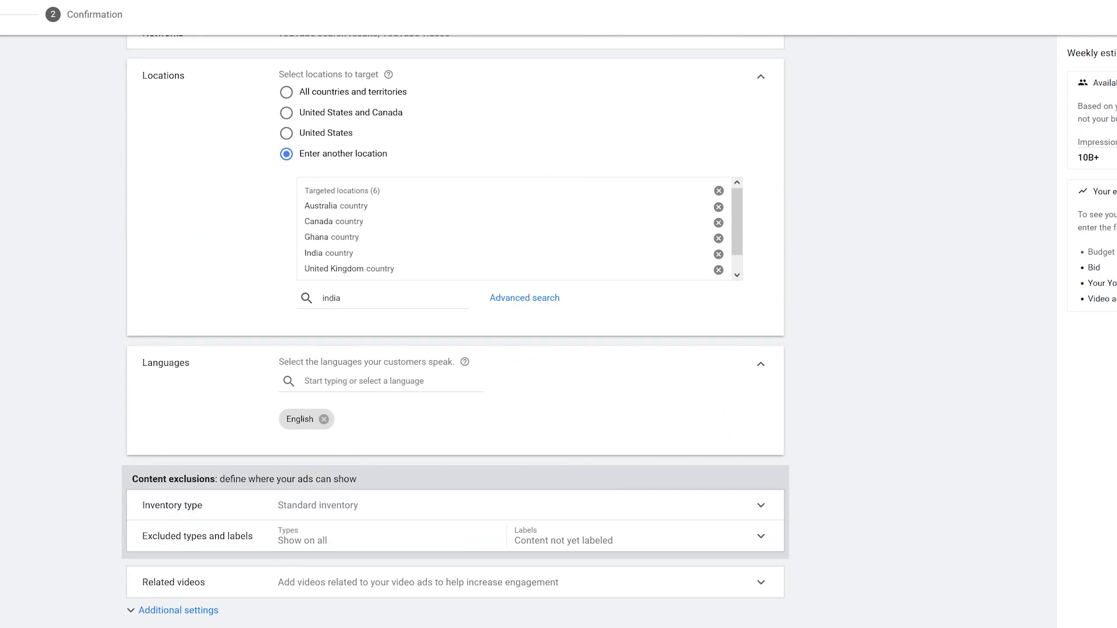
Check the language list and keep English as the targeted language
click(357, 385)
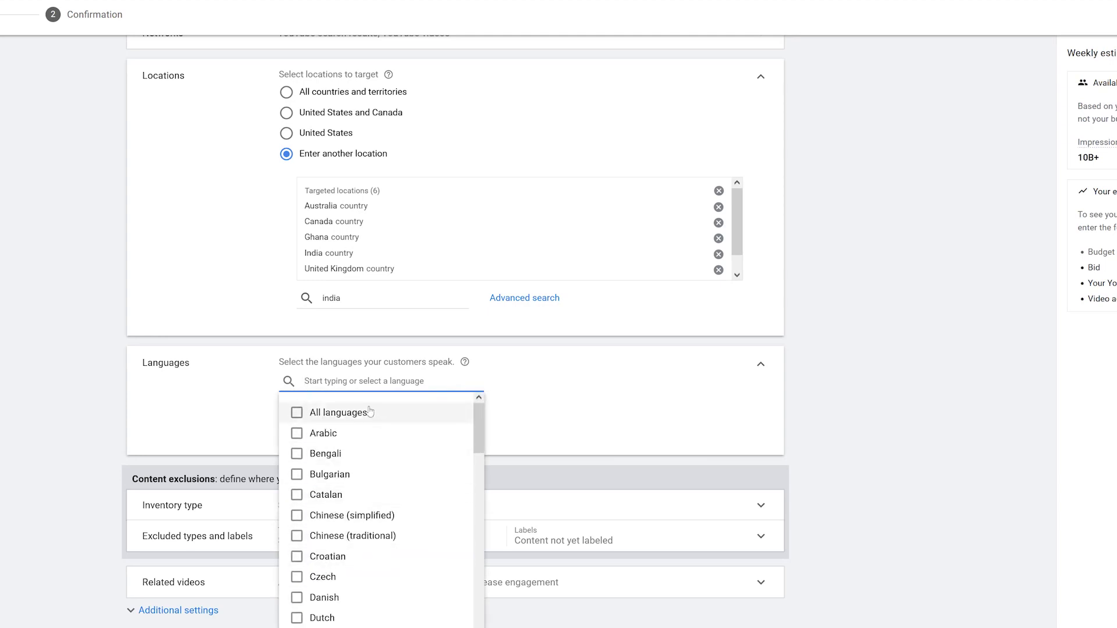
scroll(372, 523, down, 10)
scroll(342, 521, down, 1)
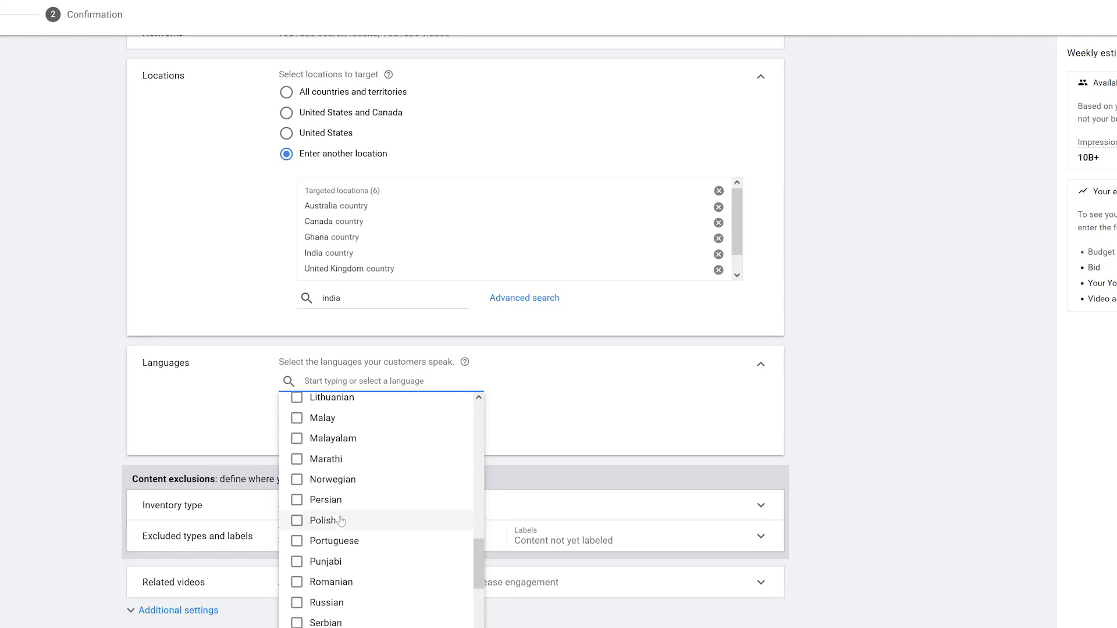
click(855, 428)
scroll(818, 459, down, 1)
scroll(811, 413, down, 2)
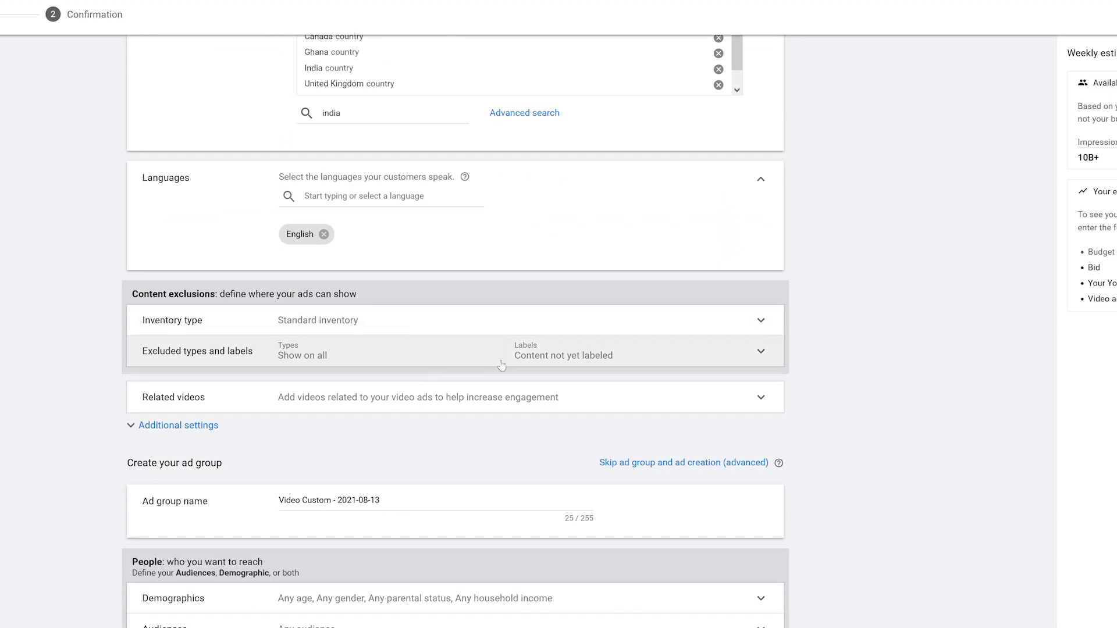
Choose Expanded inventory and bring up the excluded content types and labels options
click(748, 328)
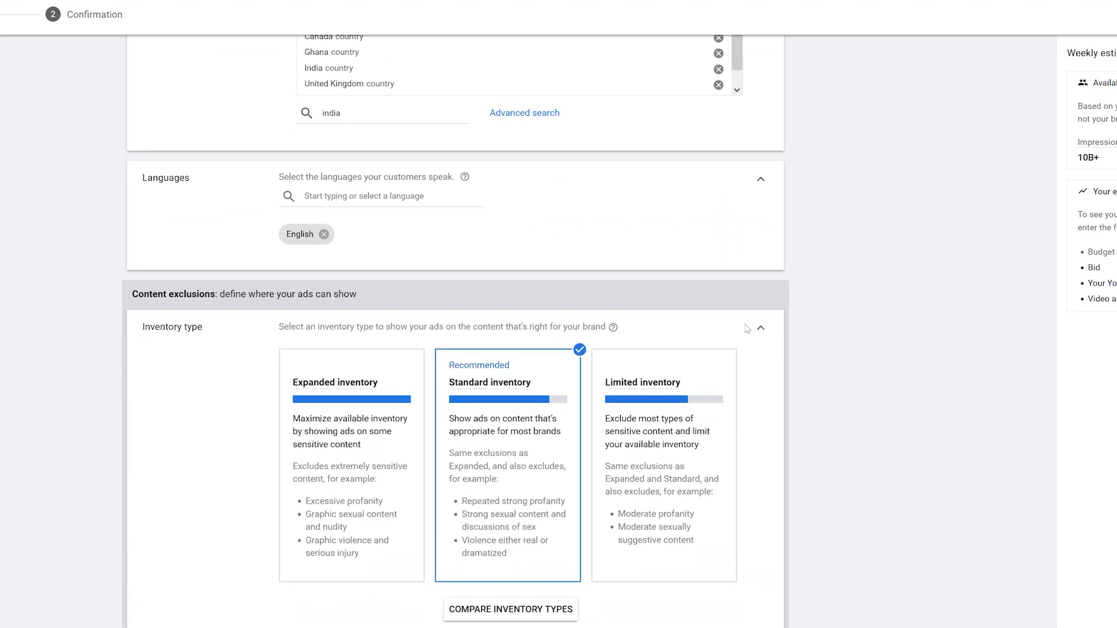
scroll(741, 334, down, 1)
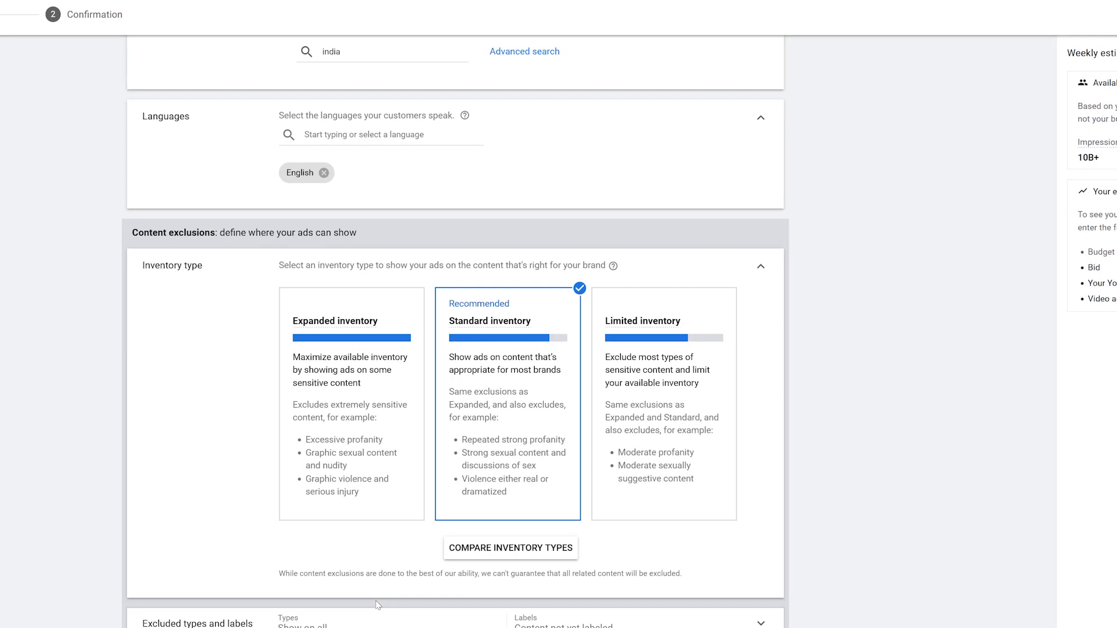
click(349, 504)
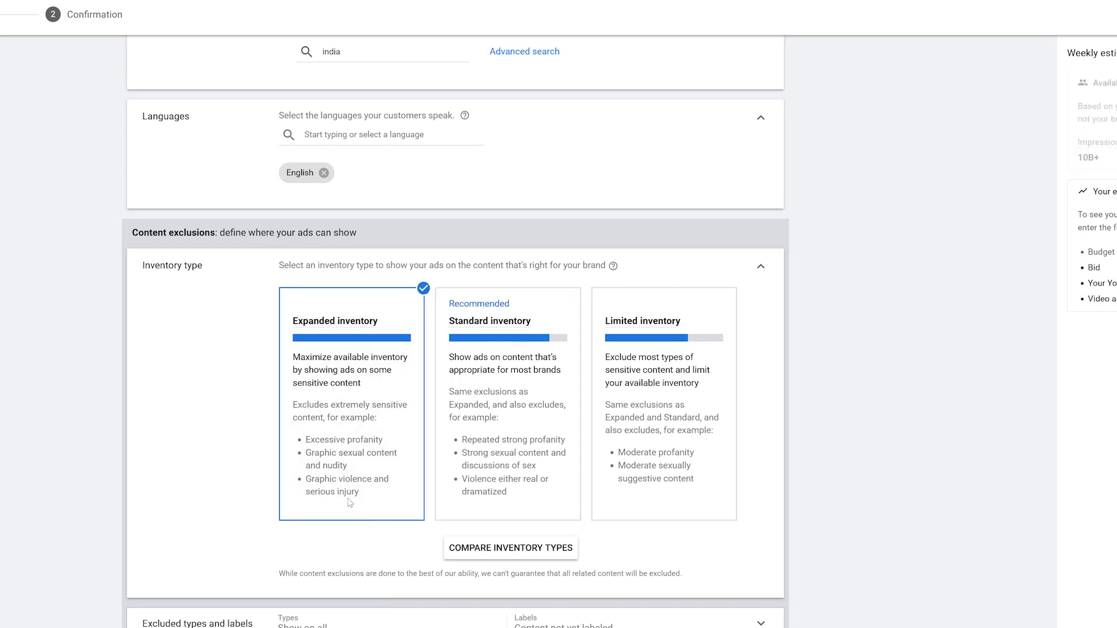
click(760, 267)
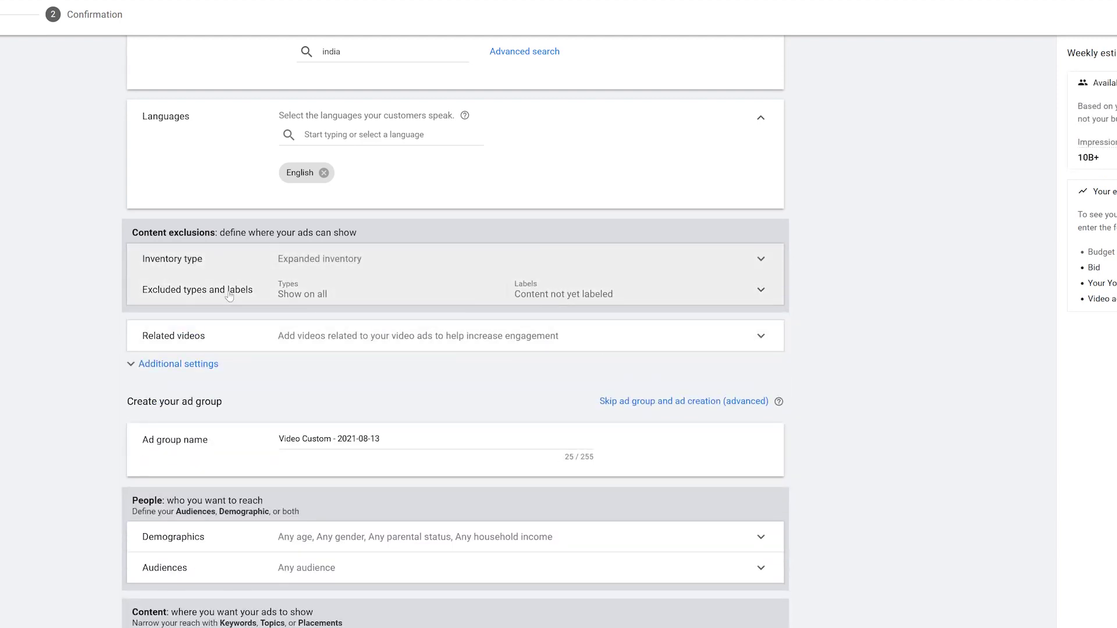
click(419, 308)
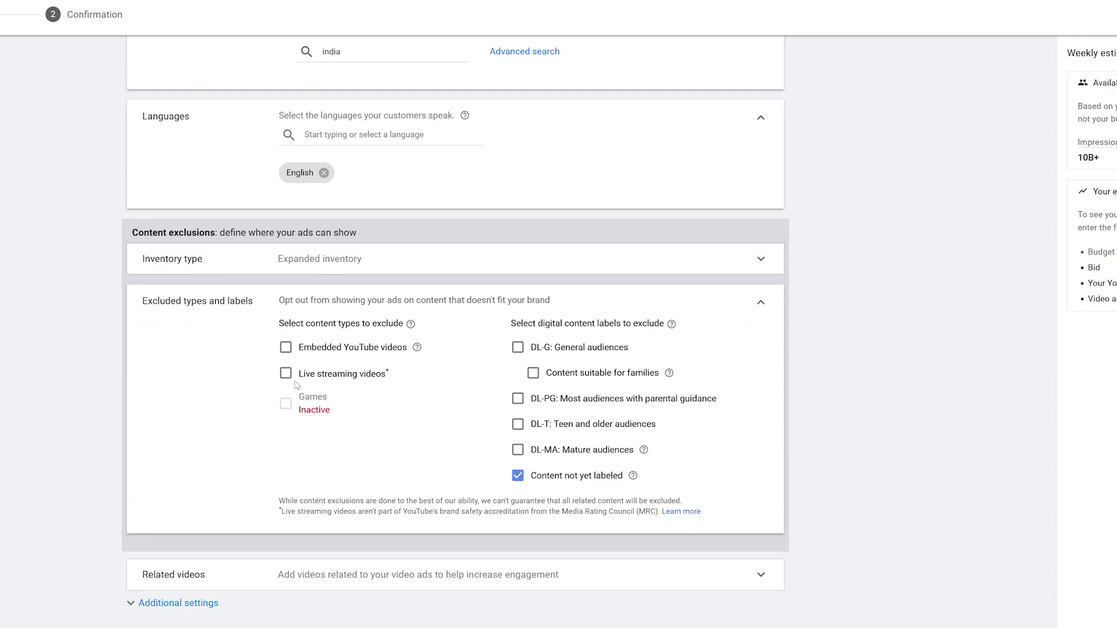
Exclude live streaming videos and embedded YouTube videos as content types
click(285, 374)
click(285, 347)
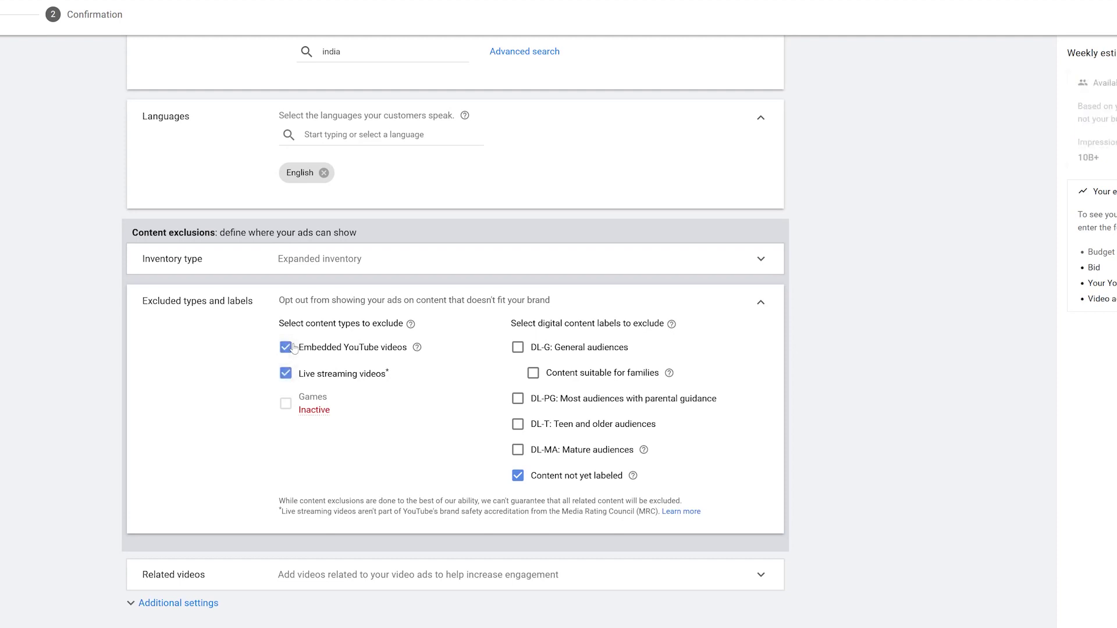
click(760, 301)
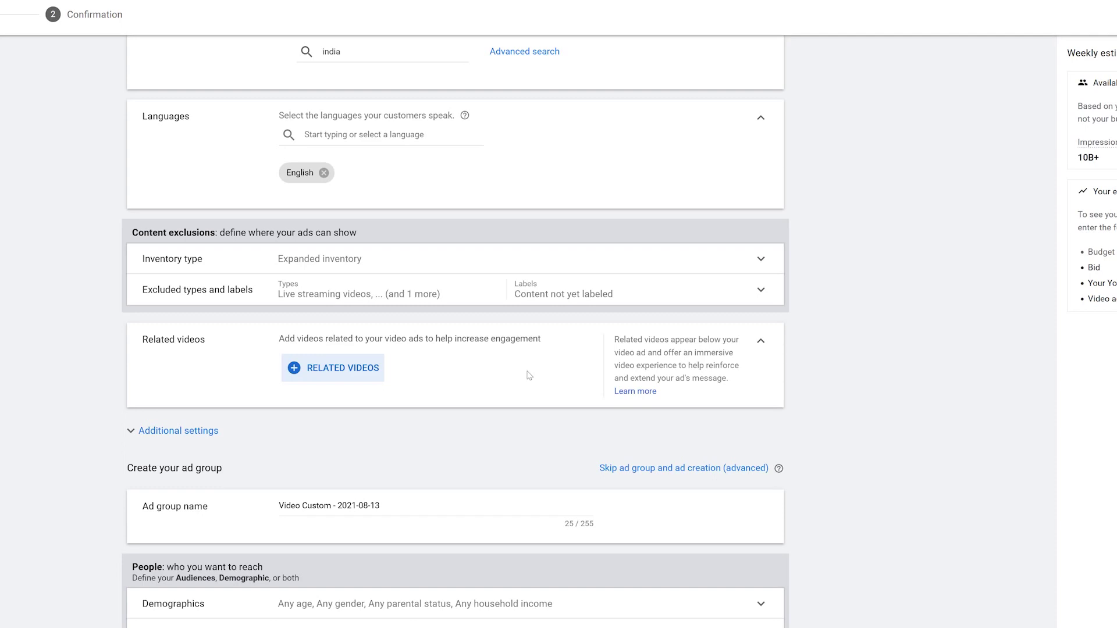
click(352, 367)
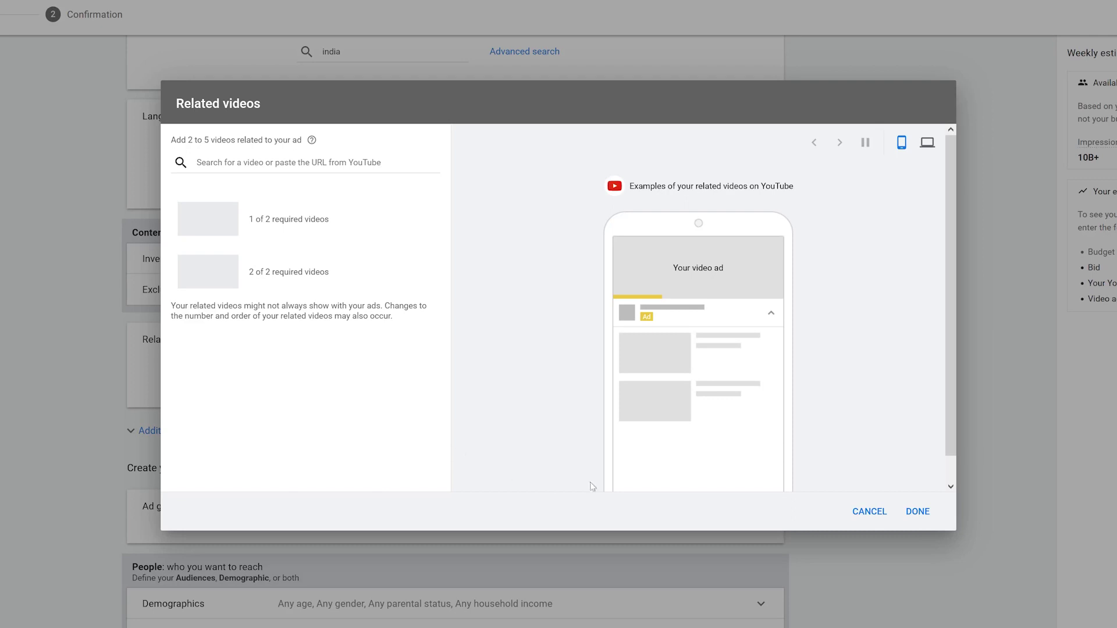
click(870, 517)
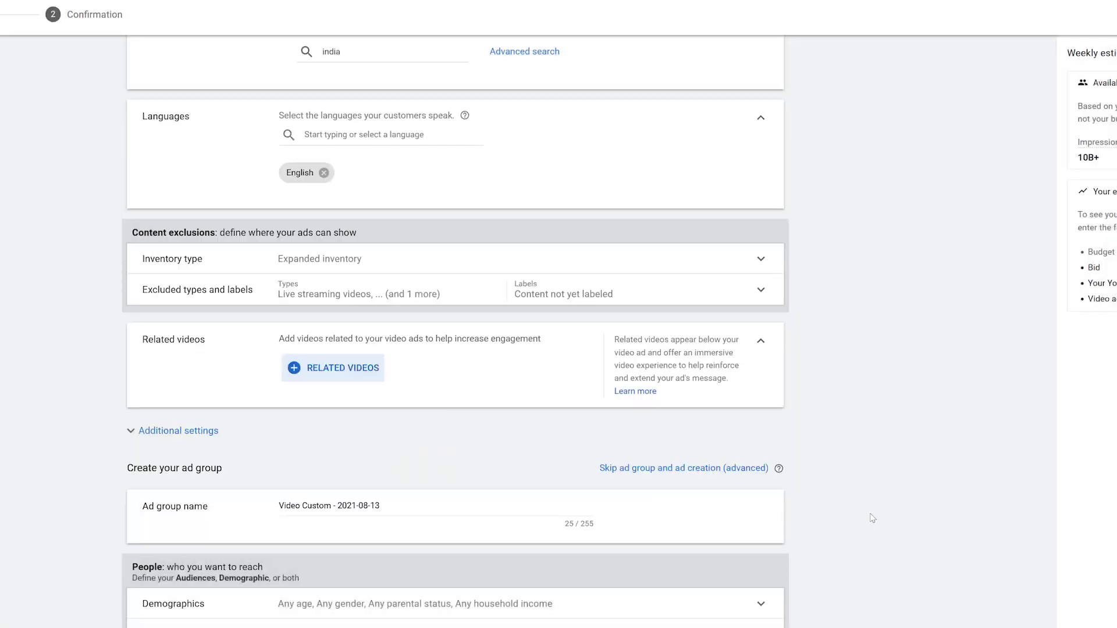
scroll(159, 248, down, 2)
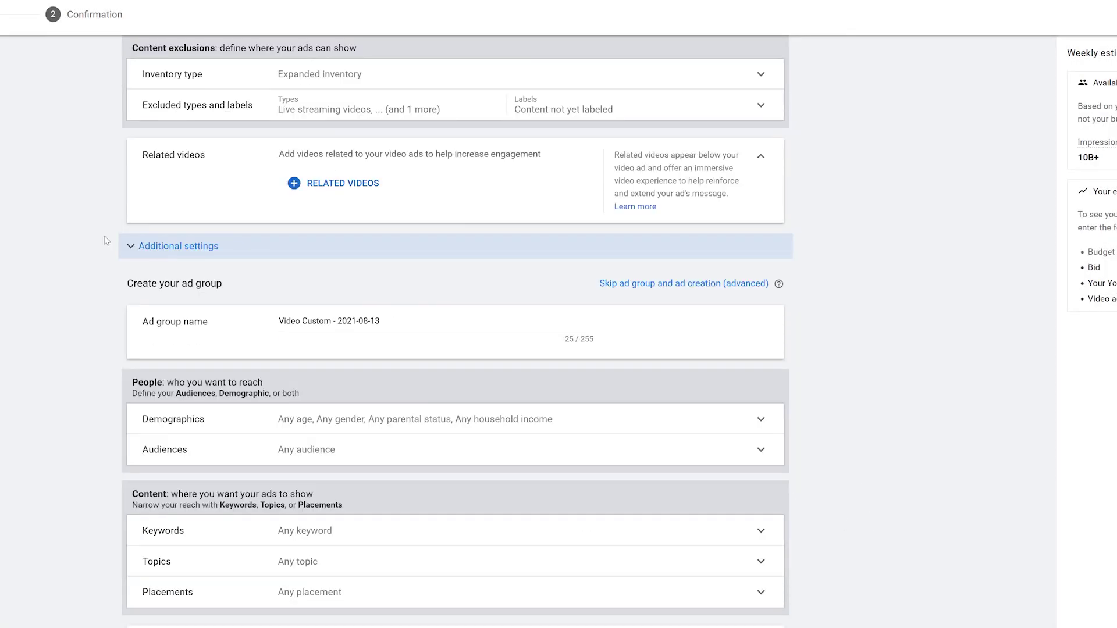
Expand Additional settings and the Frequency capping options, leaving caps off
click(159, 248)
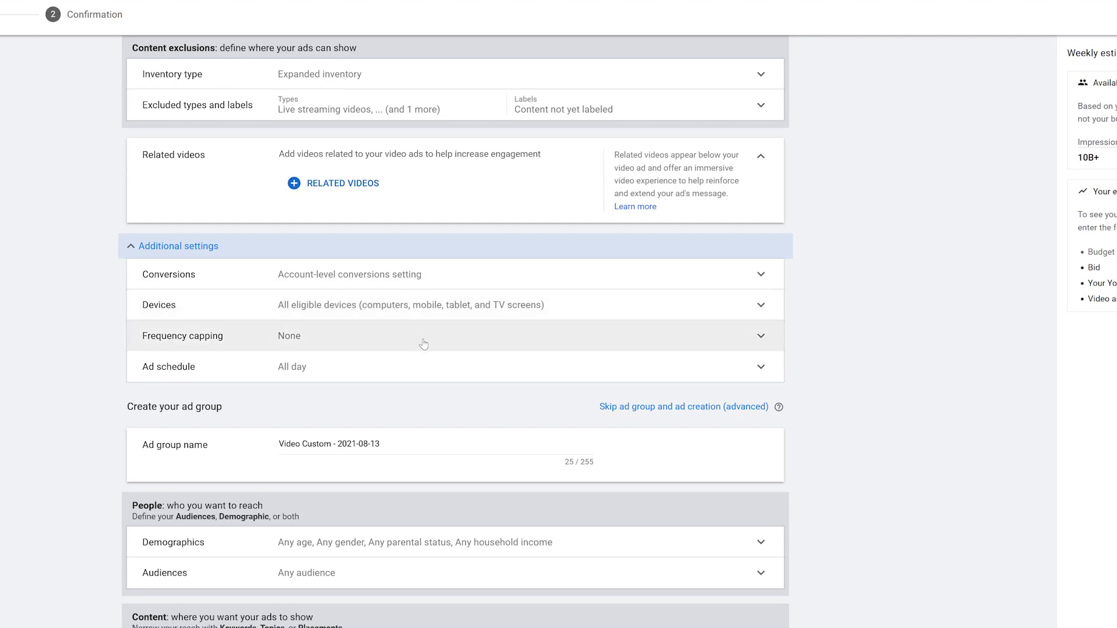
click(332, 344)
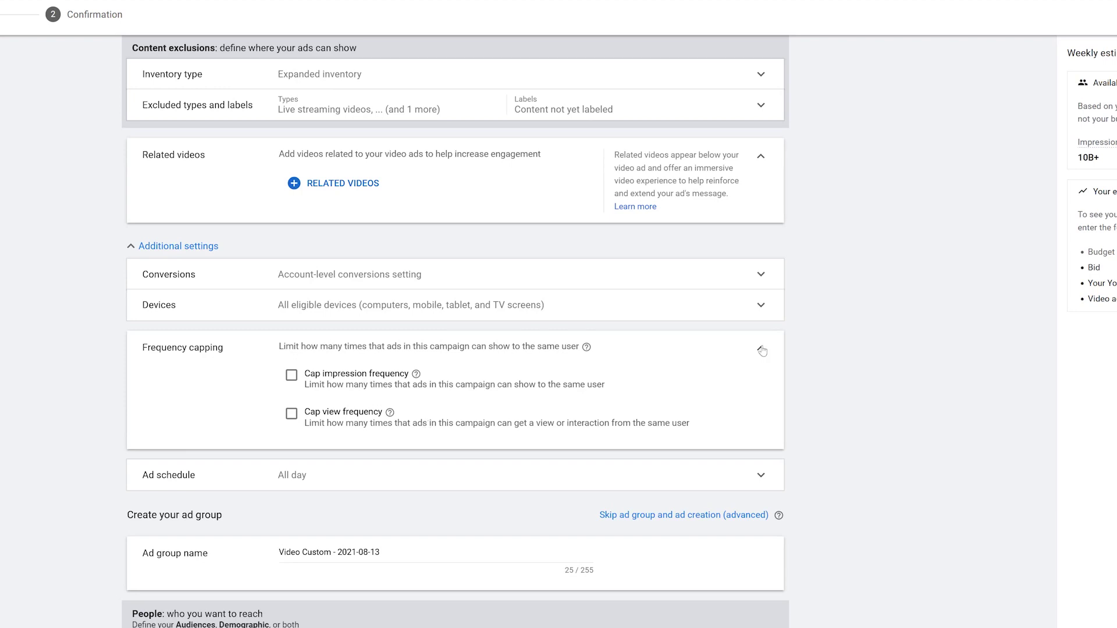
scroll(441, 384, down, 2)
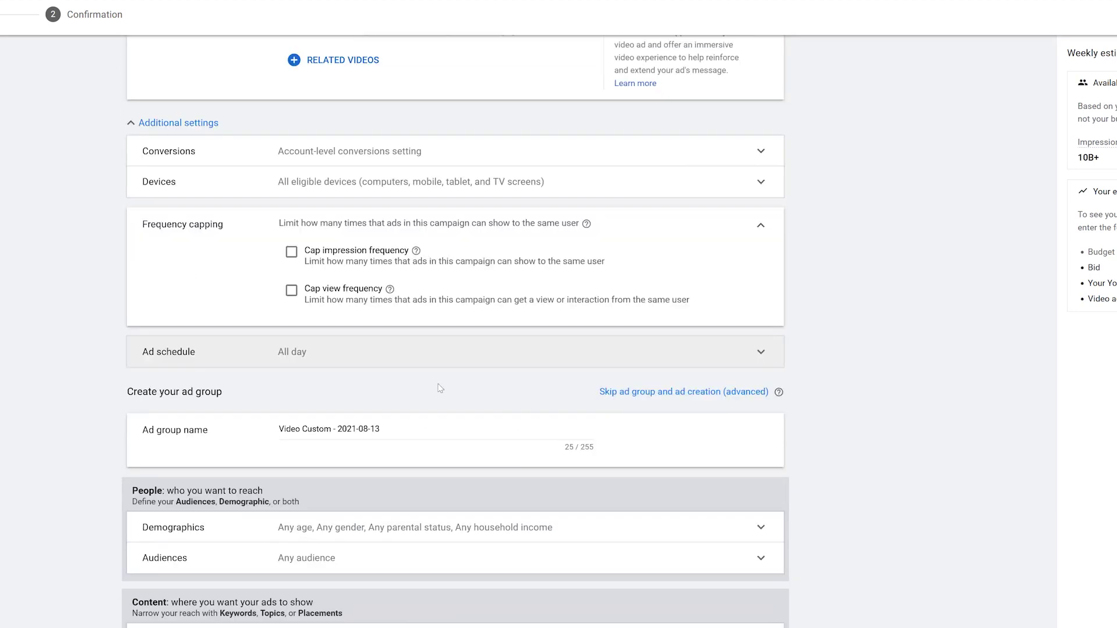
Build an ad schedule with a Mondays row and two Fridays rows
click(441, 361)
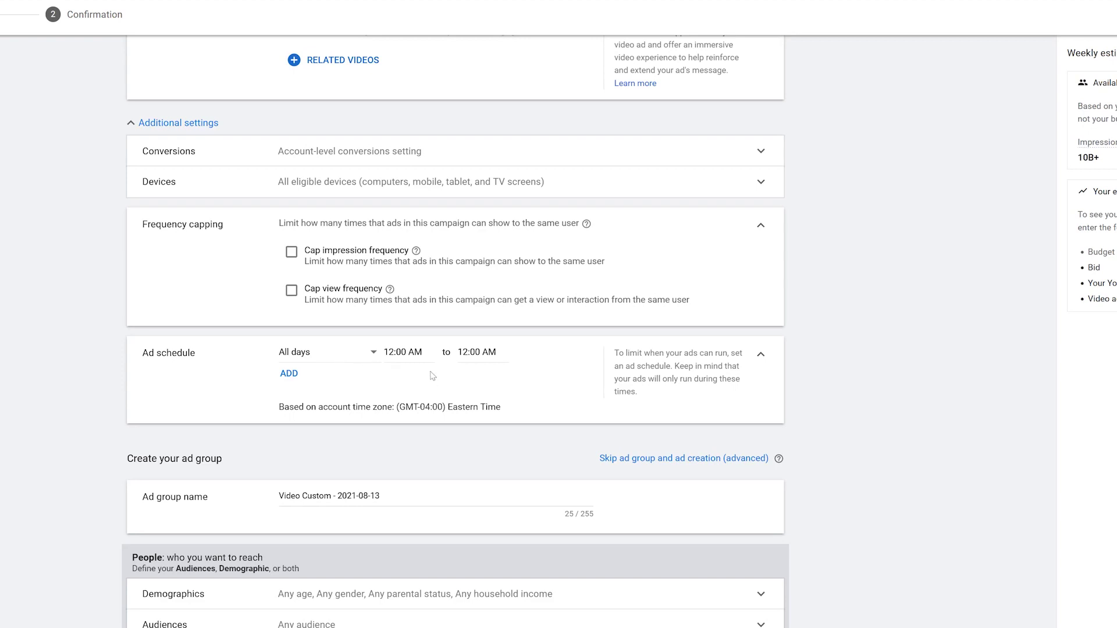
click(349, 353)
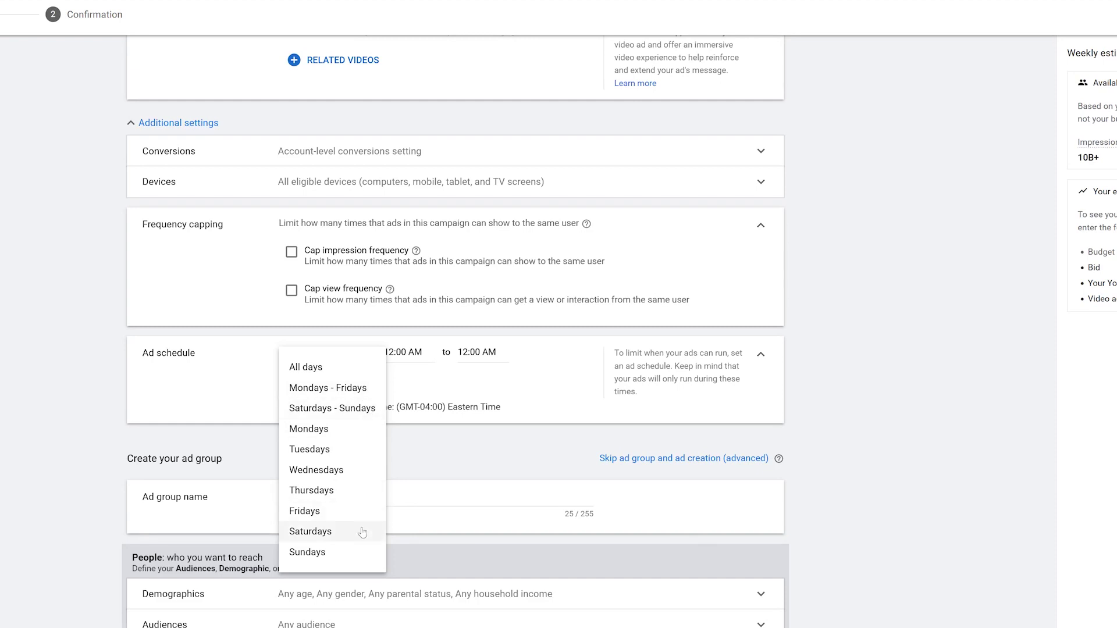
click(328, 431)
click(287, 374)
click(317, 376)
click(325, 533)
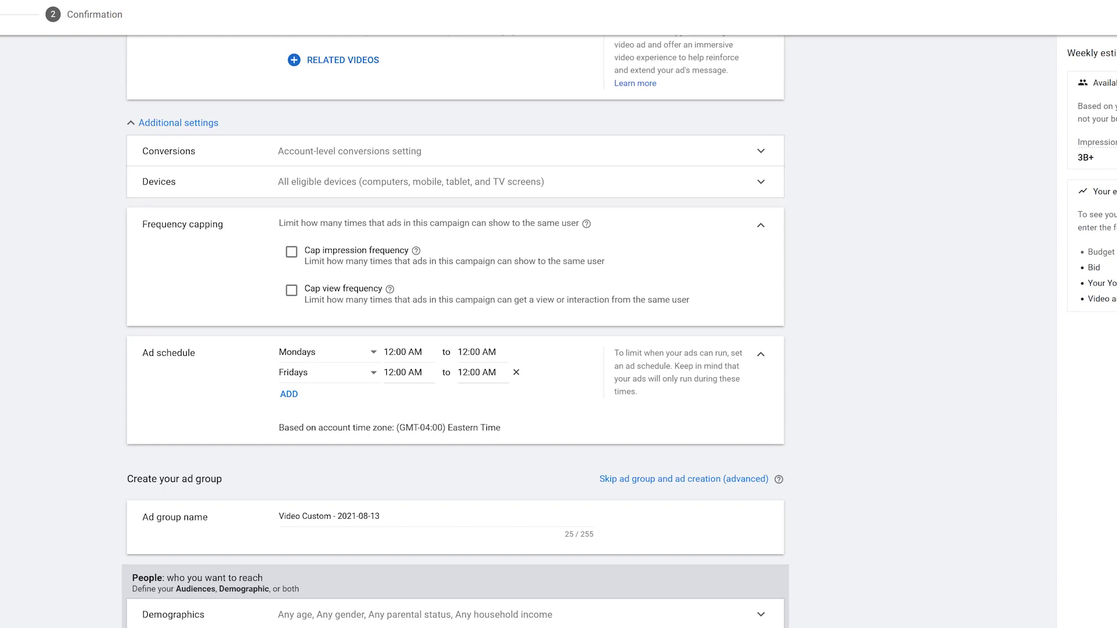
click(290, 395)
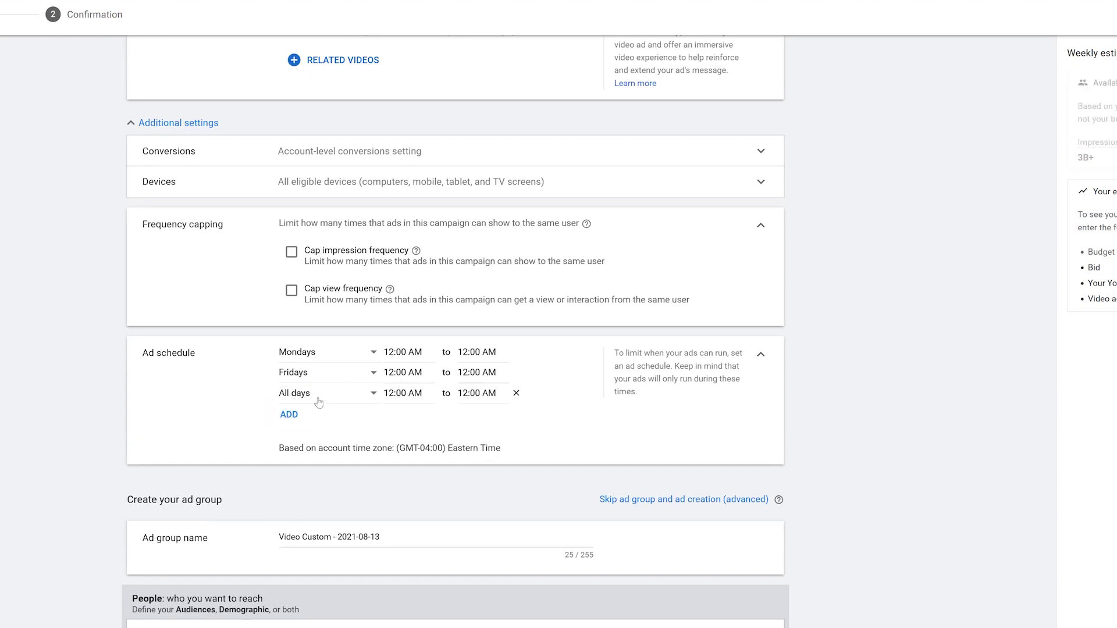
click(318, 401)
click(335, 555)
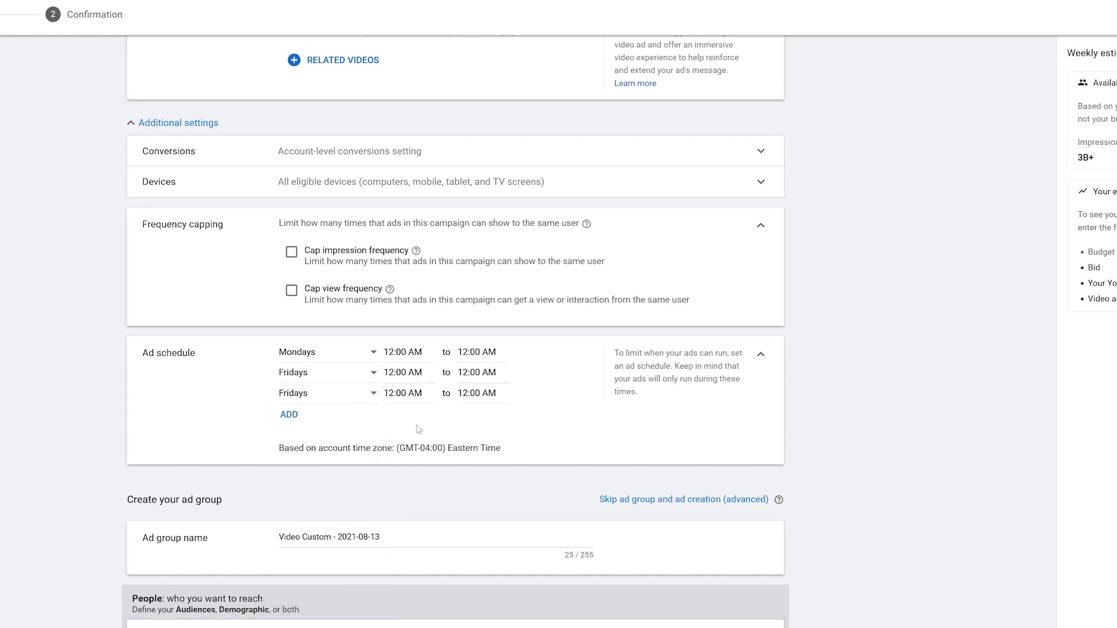
End the second row at 12:45 AM and run the third from 6:15 to 11:15 AM
click(477, 373)
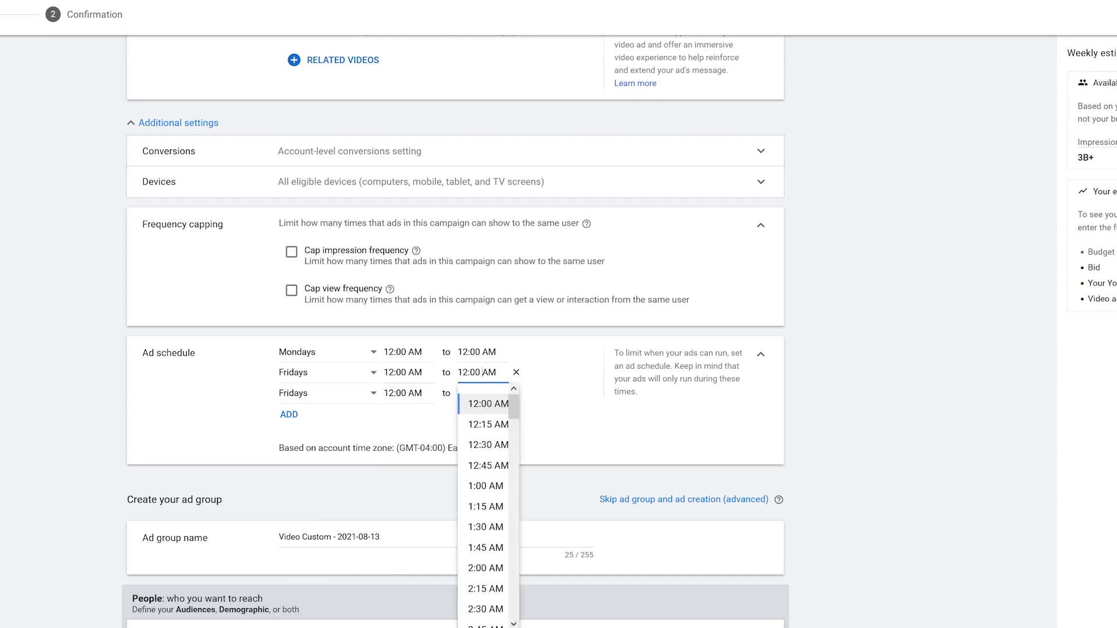
click(488, 465)
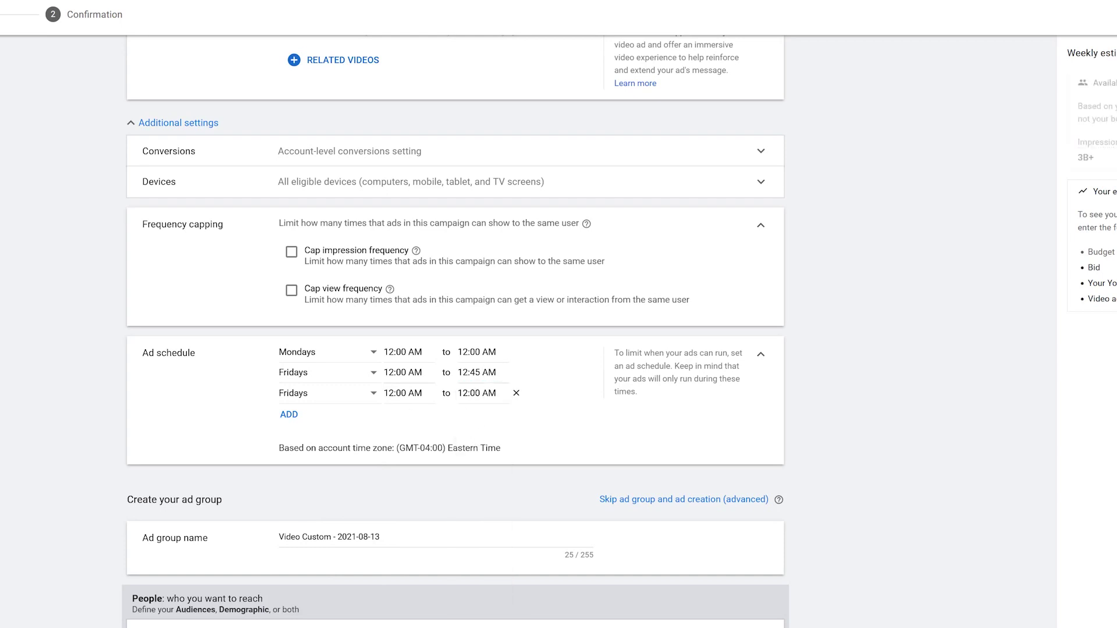
click(406, 396)
scroll(414, 314, down, 5)
click(414, 304)
click(475, 391)
scroll(485, 326, down, 10)
click(485, 343)
Delete the extra schedule rows, reset the schedule to All days, and collapse Additional settings
click(515, 393)
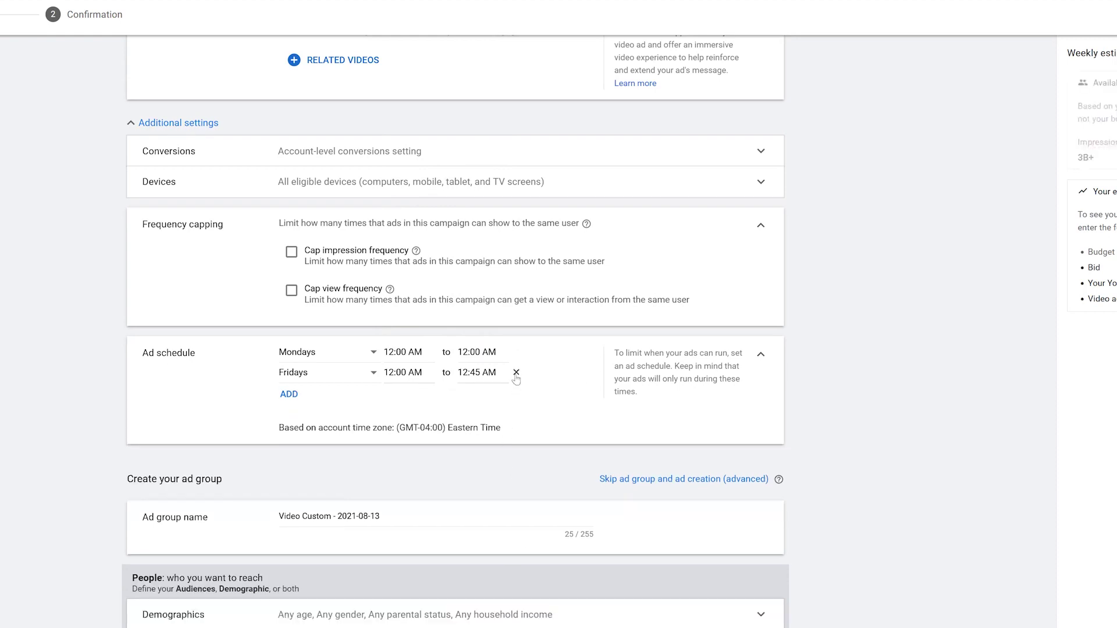
click(516, 372)
click(326, 352)
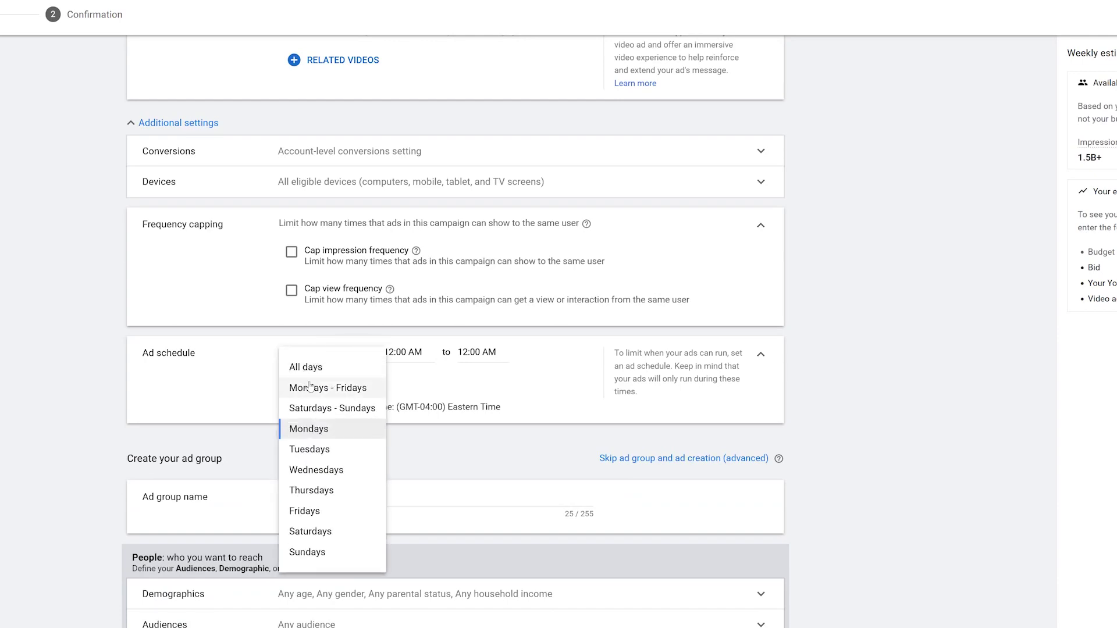
click(305, 368)
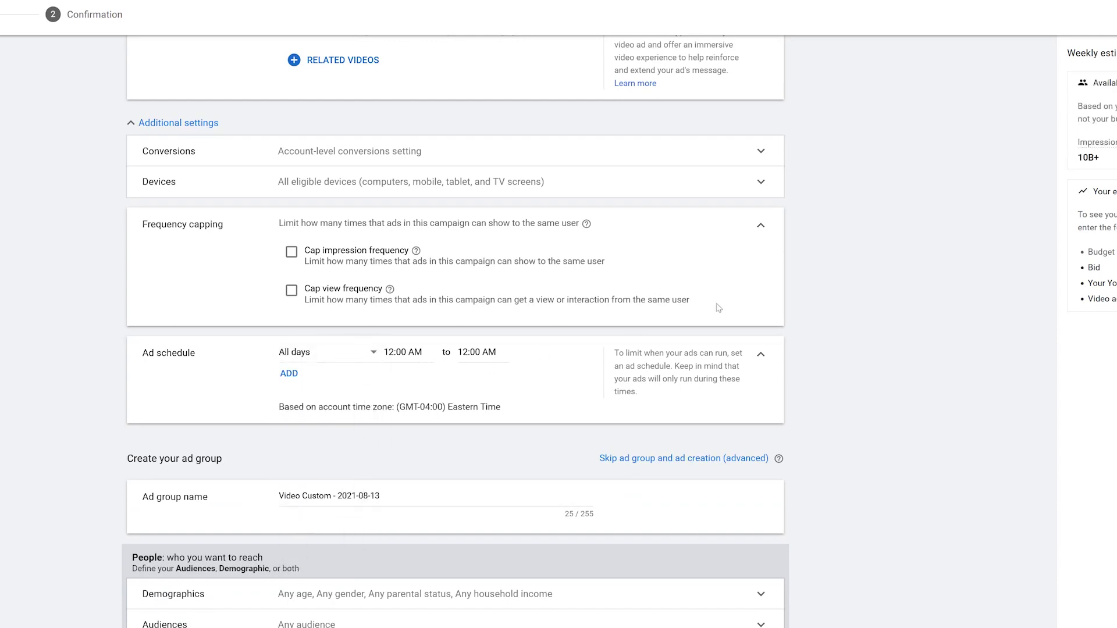
click(207, 133)
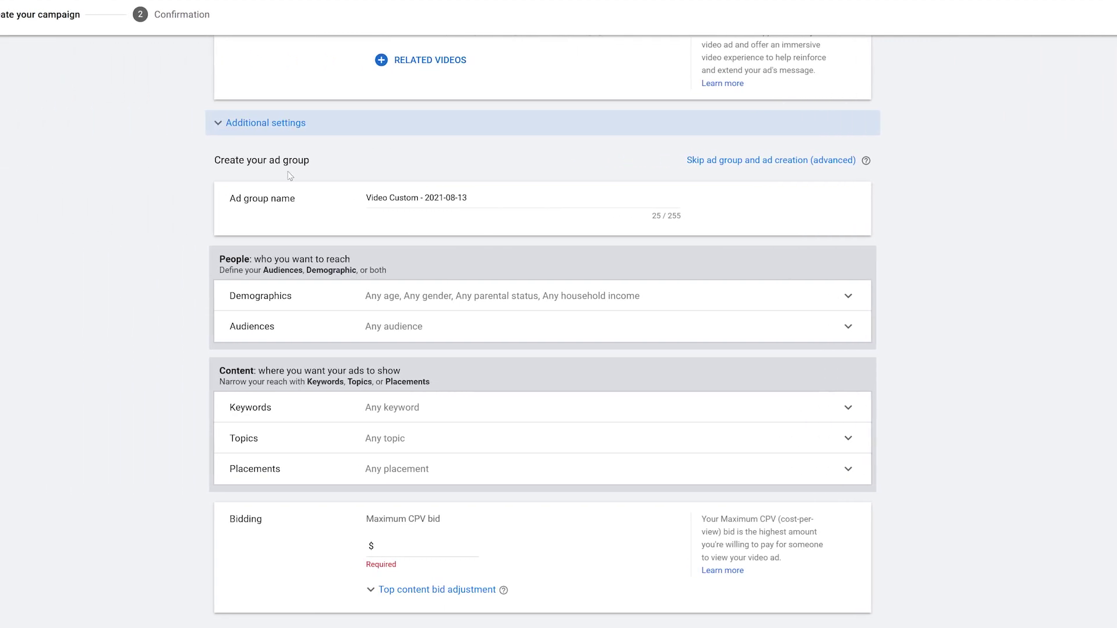
Paste 'Enable custom thumbnails' over the ad group name and append ' keywords'
drag(468, 198, 350, 204)
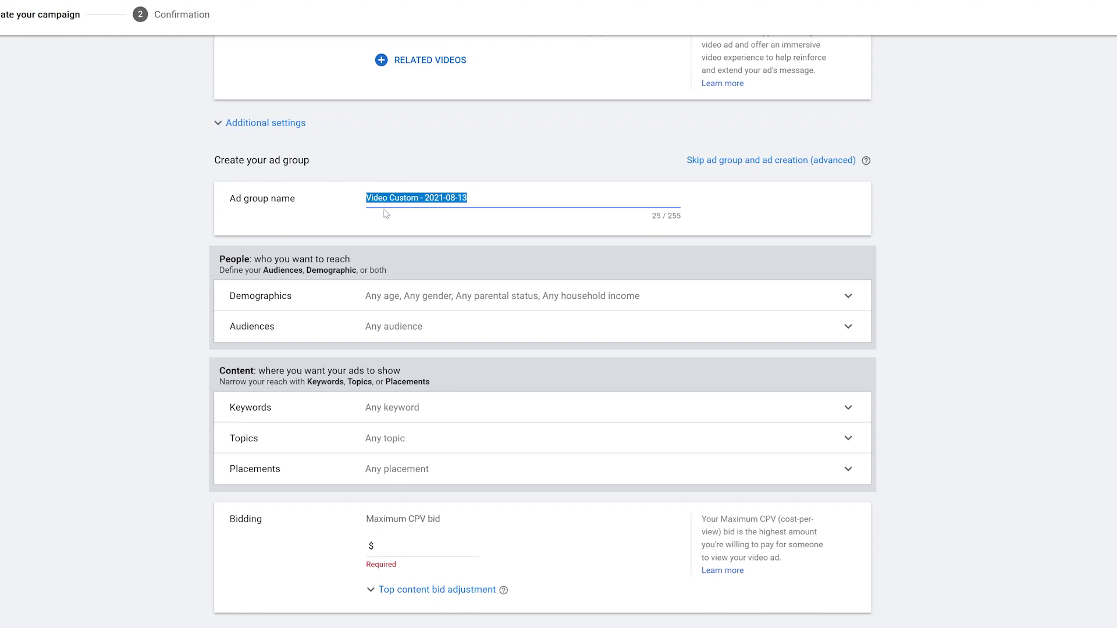
text(Enable custom thumbnails)
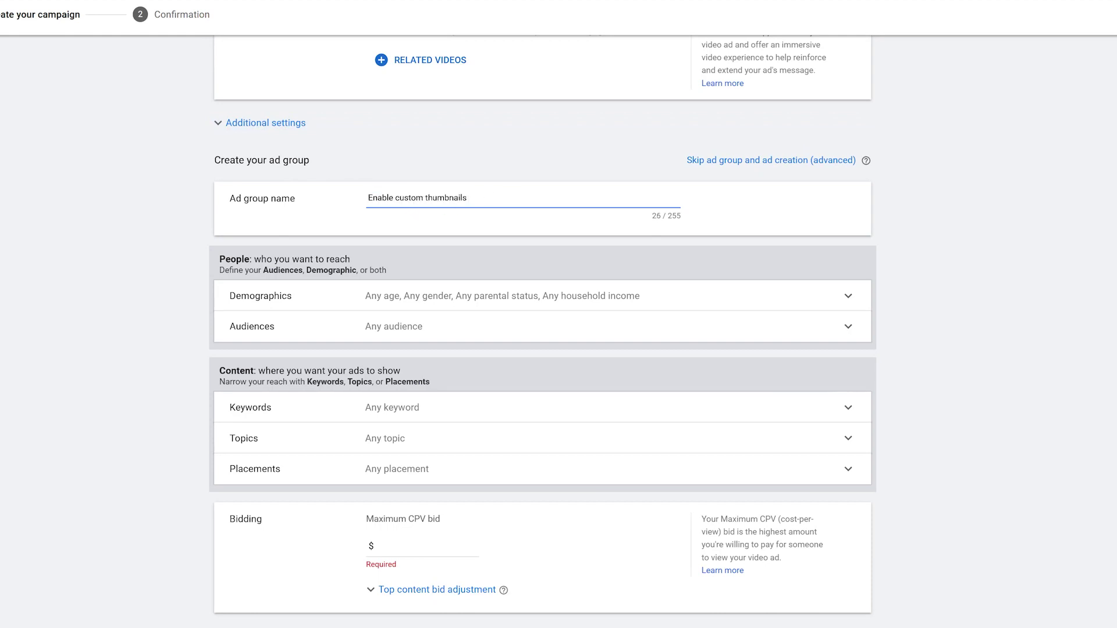
text(keywo)
text(s)
click(190, 235)
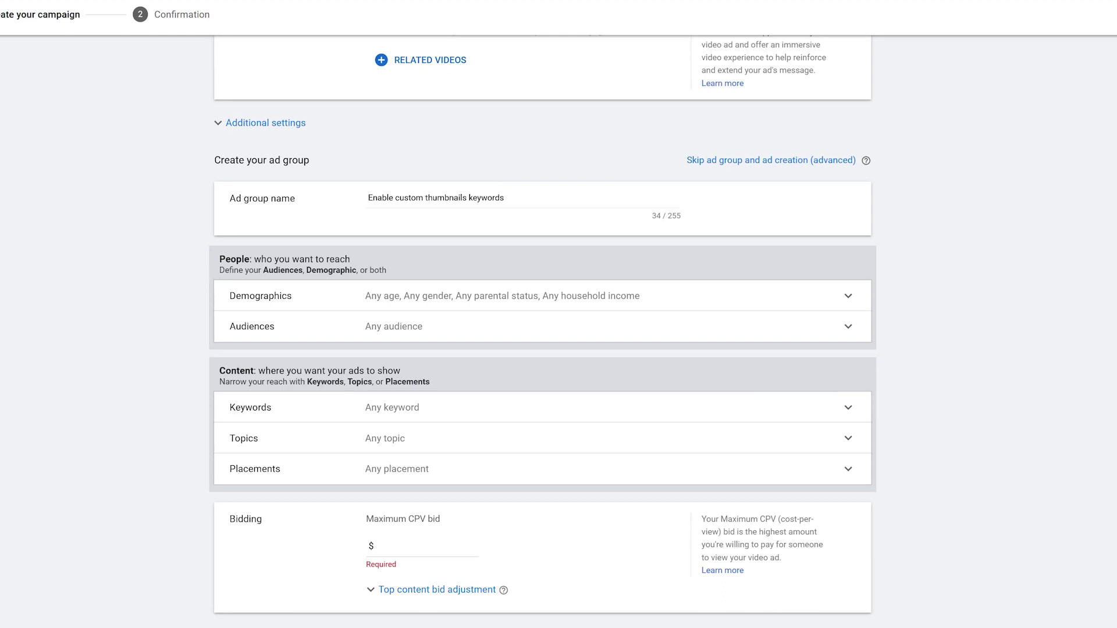
Uncheck the Unknown, 65+, 55-64 and 45-54 age ranges in Demographics, leaving 18–44 targeted
click(272, 300)
scroll(340, 348, down, 3)
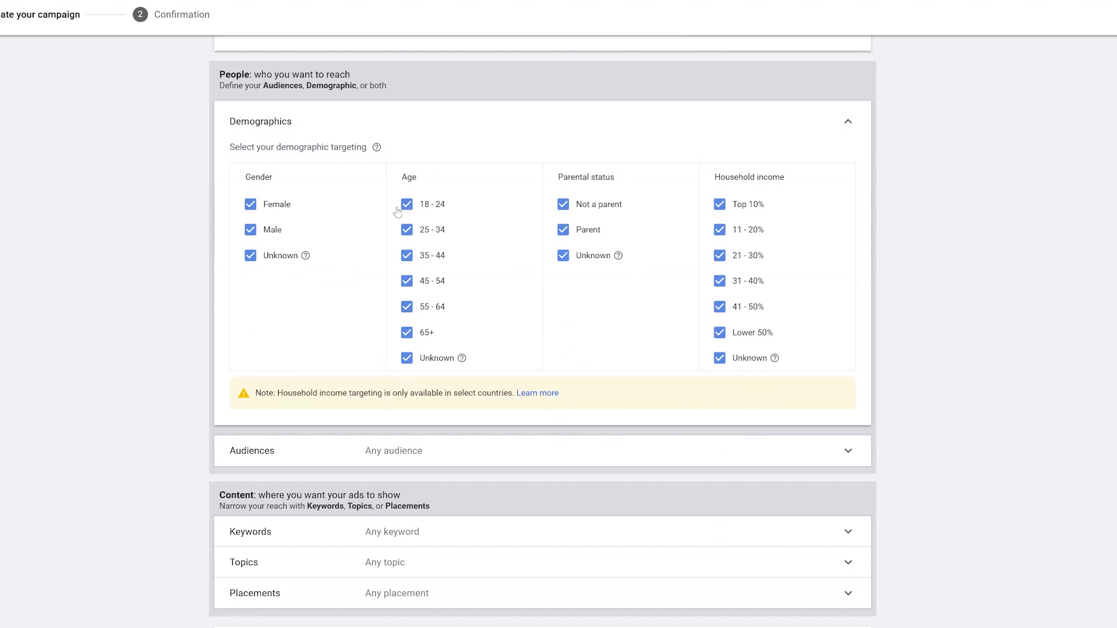
click(407, 358)
click(406, 332)
click(407, 306)
click(406, 281)
click(847, 122)
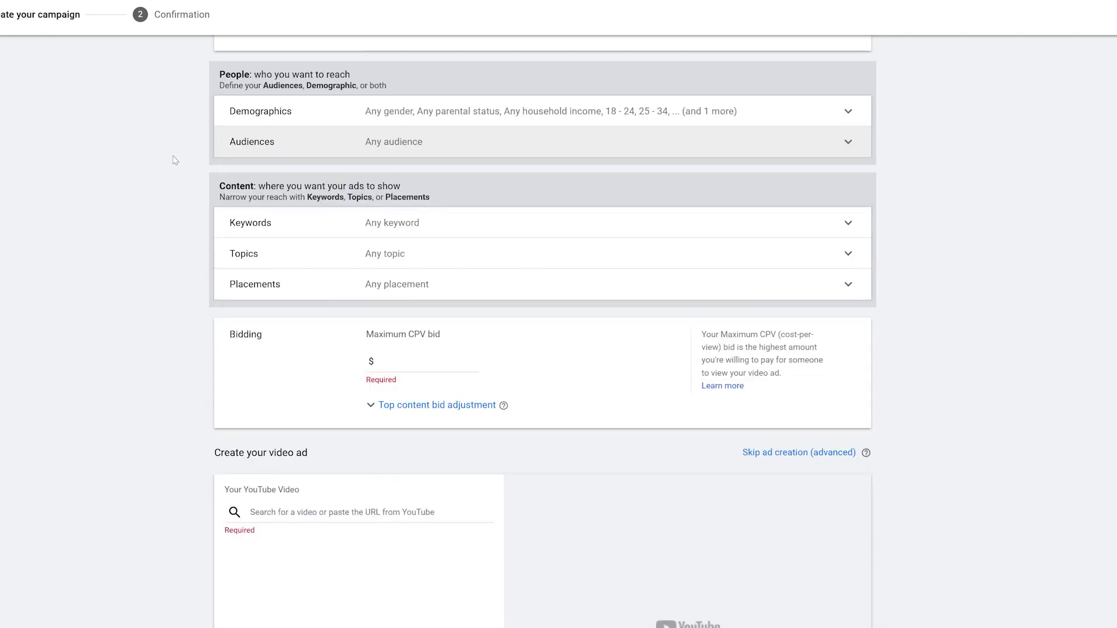
click(302, 147)
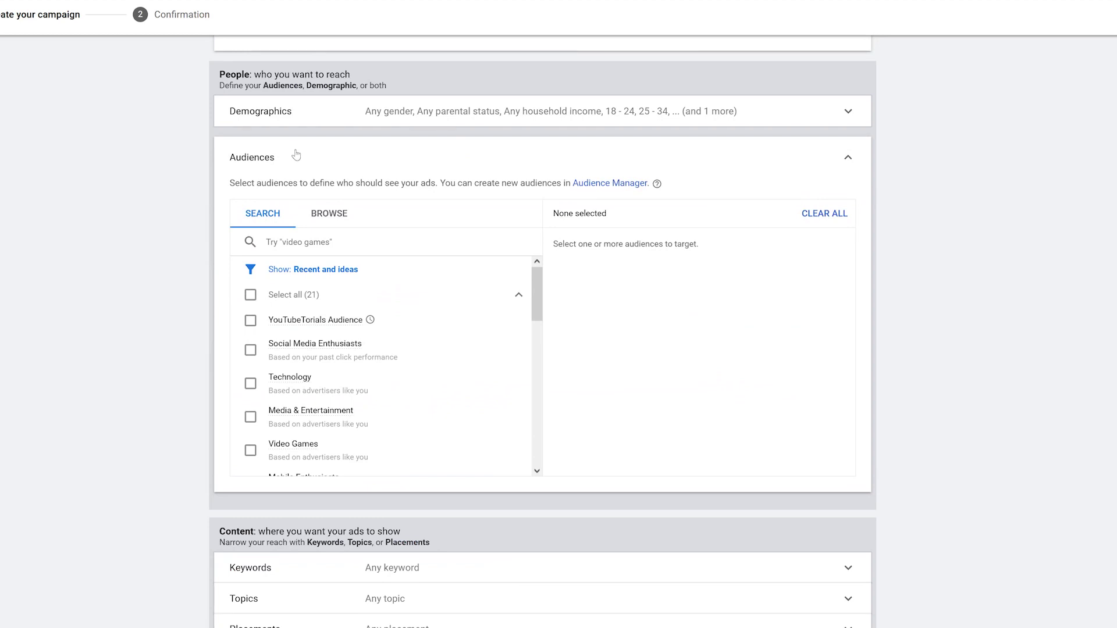
mouse_move(283, 326)
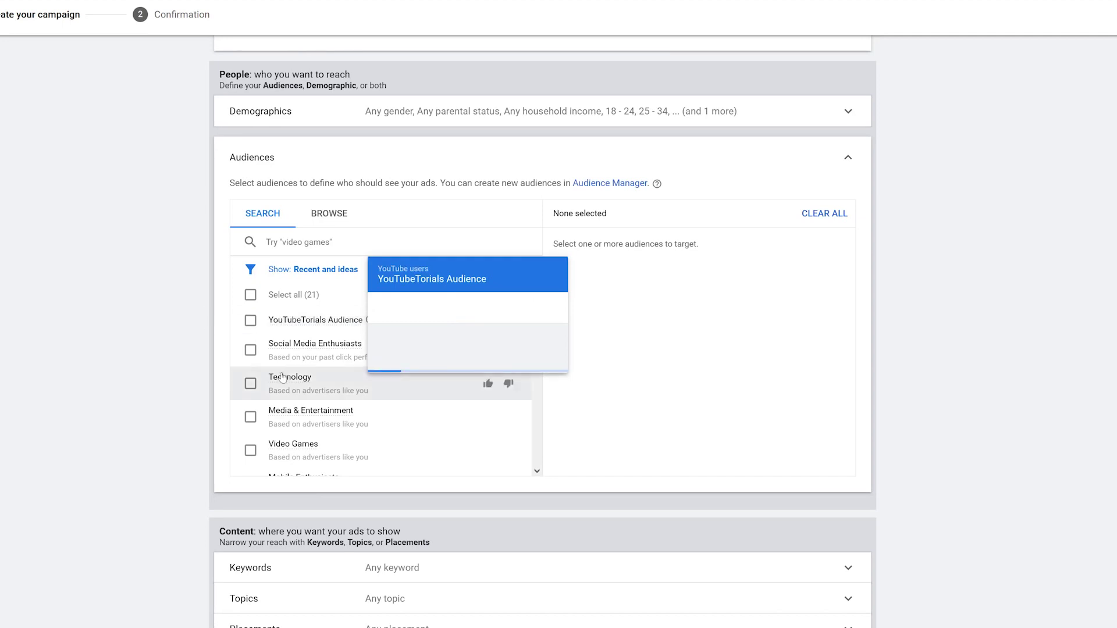
scroll(308, 423, down, 3)
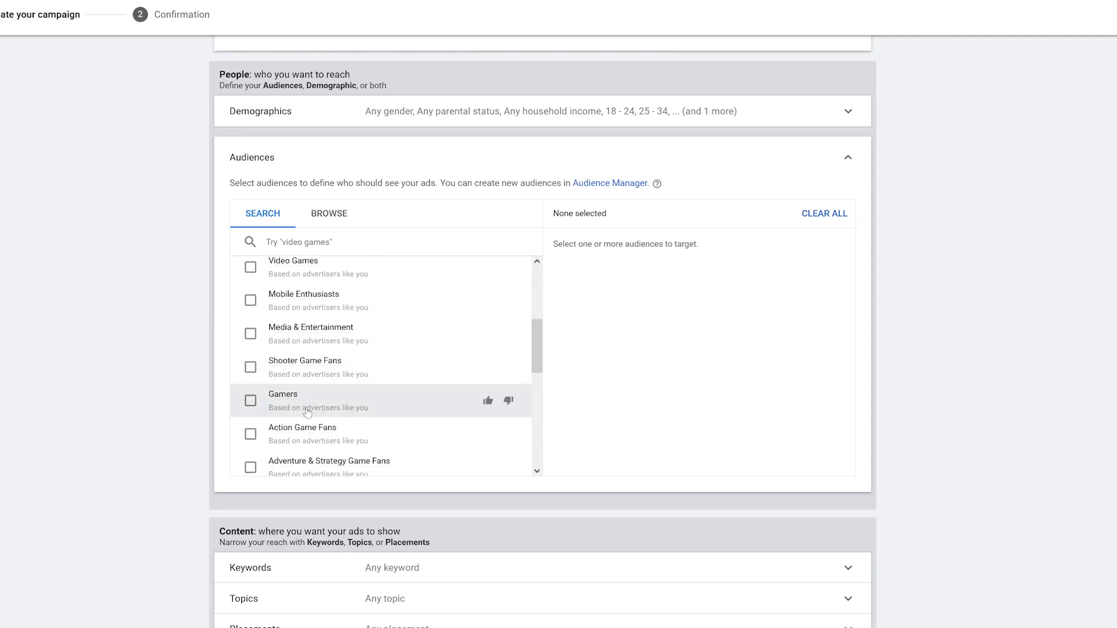
scroll(320, 421, down, 3)
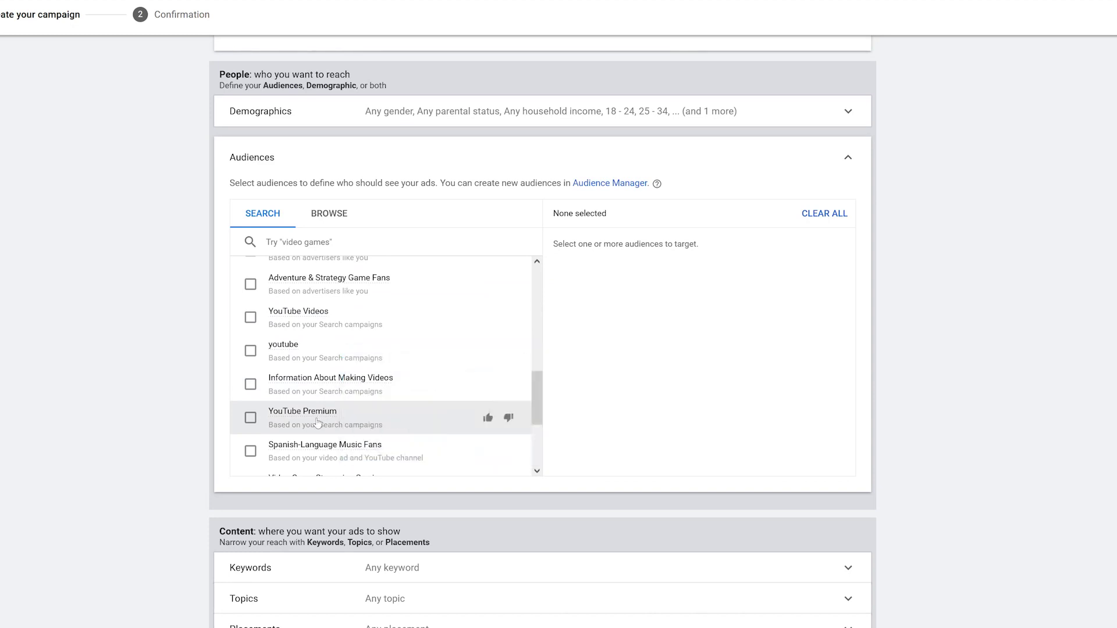
scroll(318, 423, down, 2)
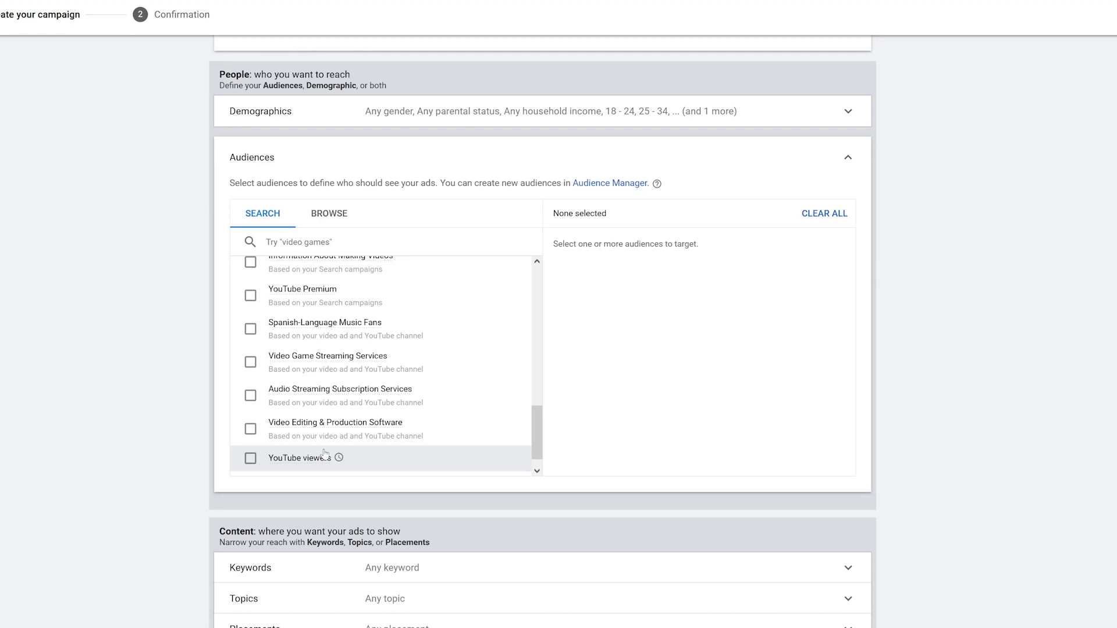
scroll(324, 454, up, 4)
scroll(227, 170, up, 2)
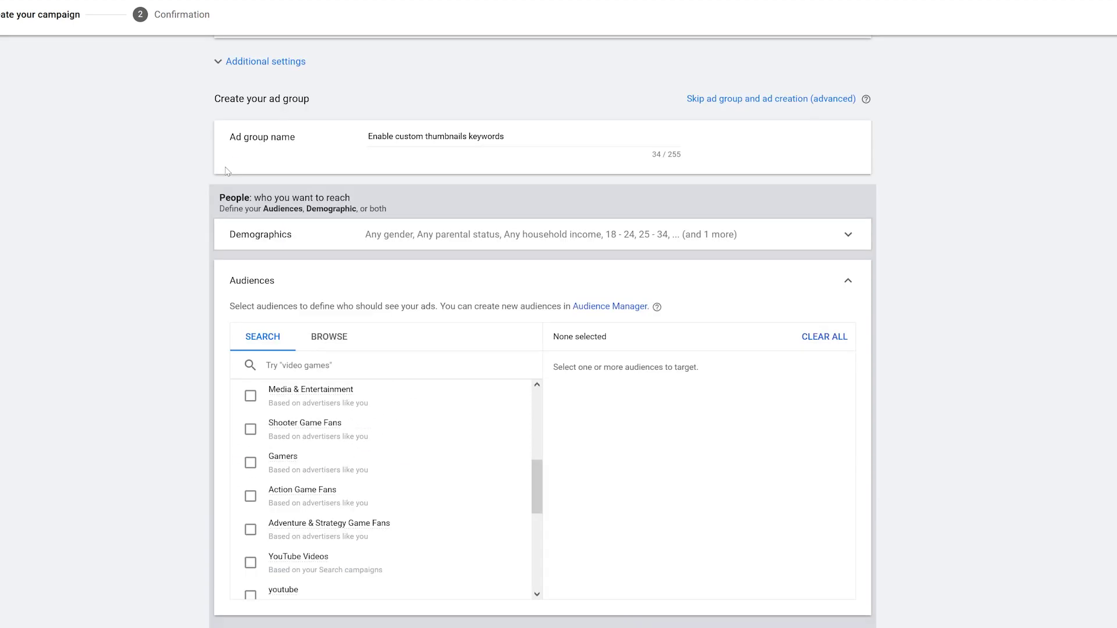
scroll(812, 433, up, 1)
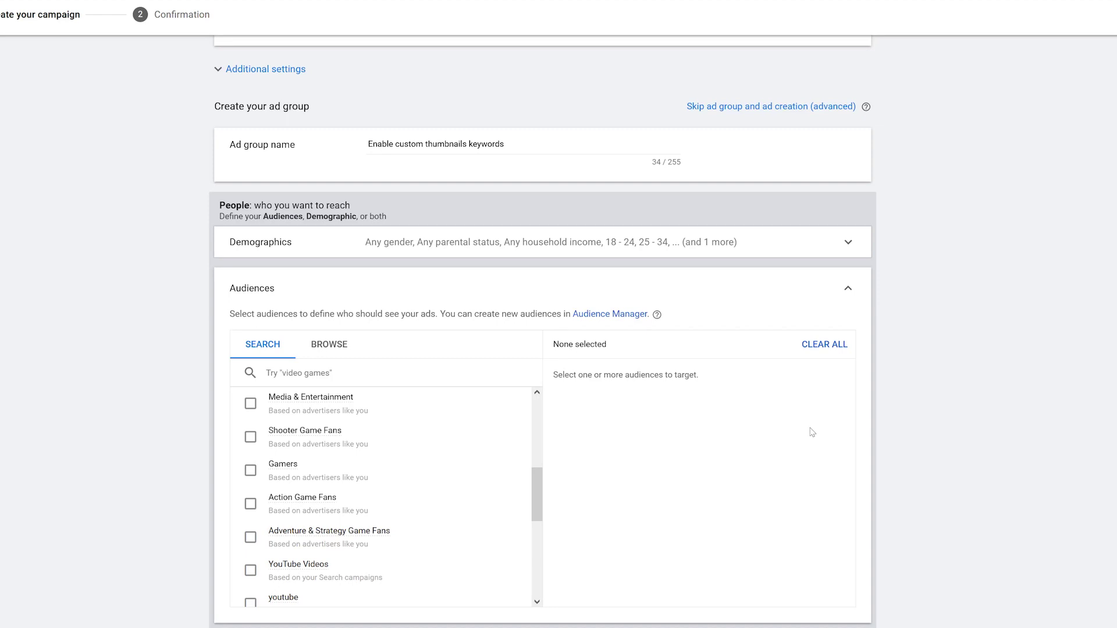
click(848, 289)
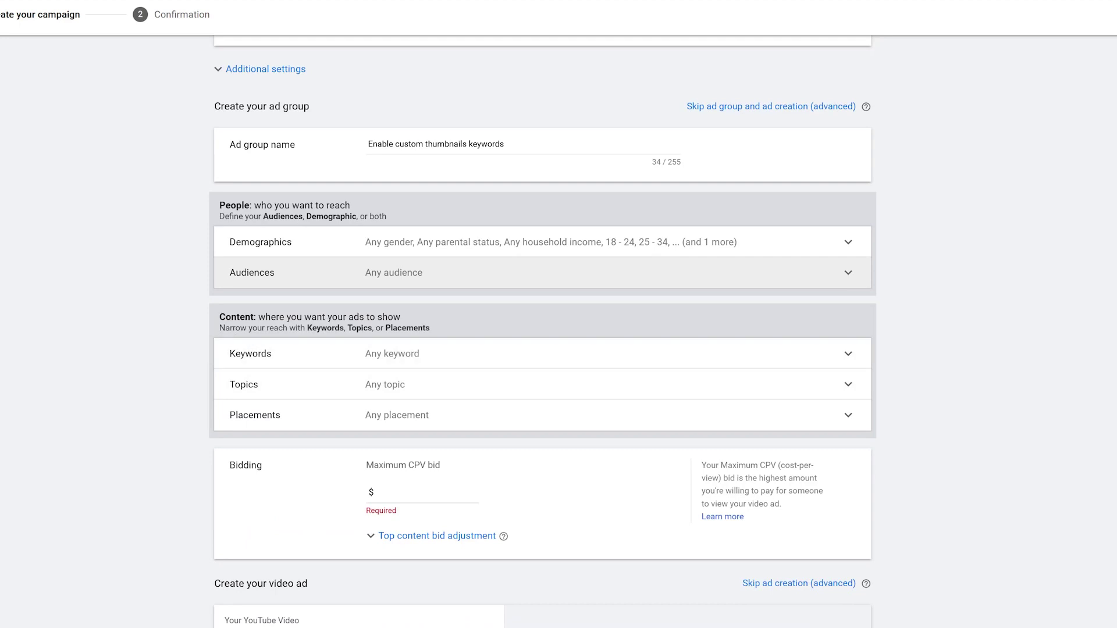
Get keyword ideas for the product or service 'Enable custom thumbnails'
click(282, 356)
scroll(284, 358, down, 1)
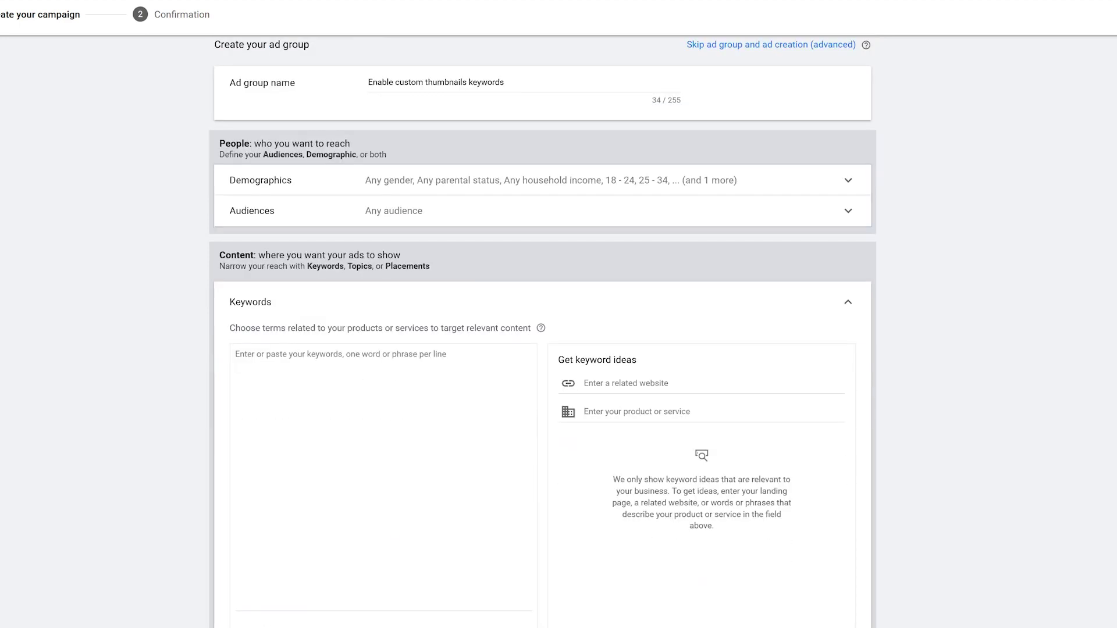
scroll(563, 338, down, 1)
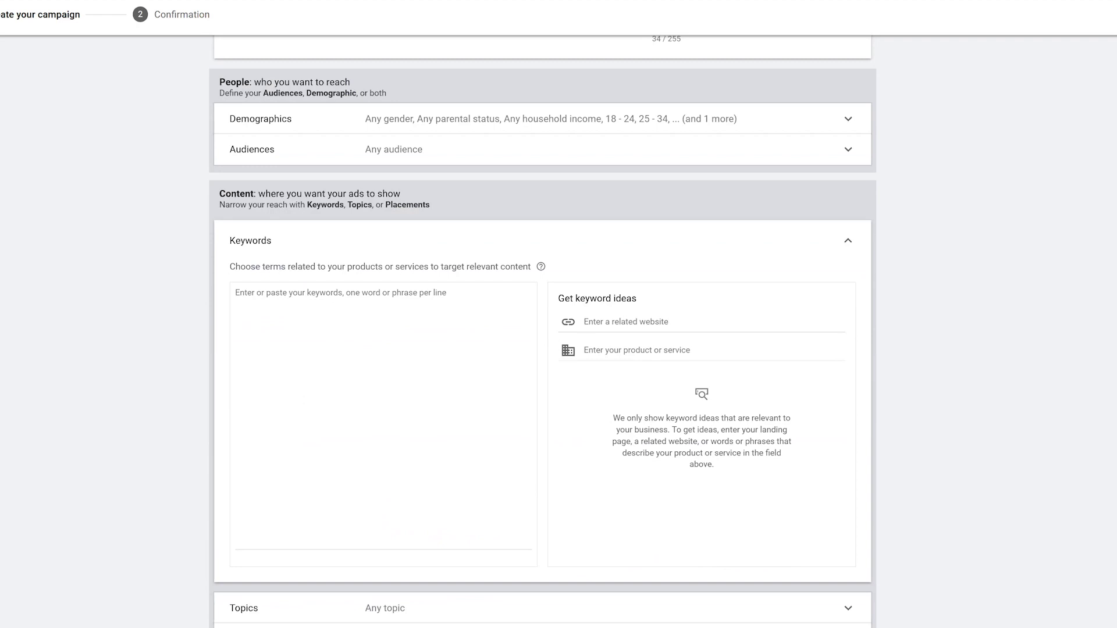
click(701, 322)
click(605, 353)
text(Enable custom thumbnails)
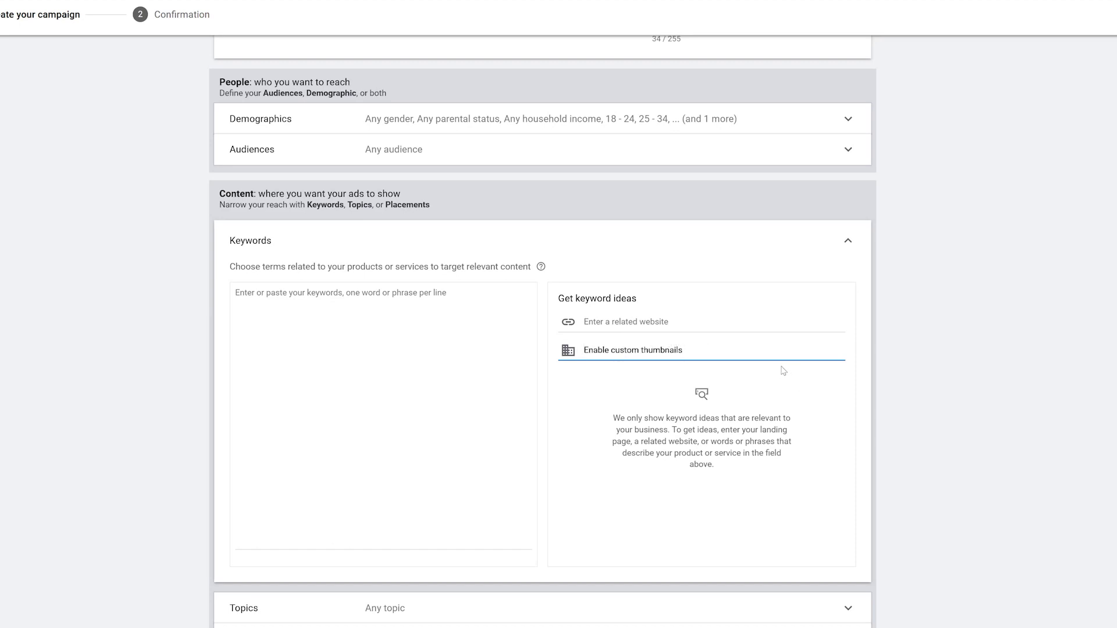
key(Return)
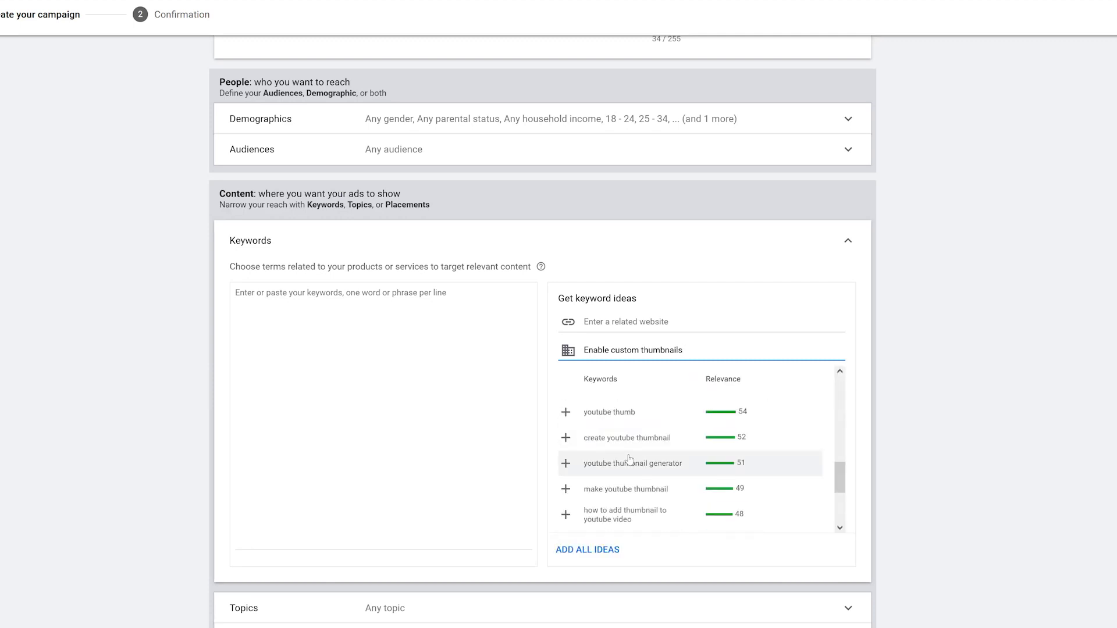
scroll(629, 460, down, 5)
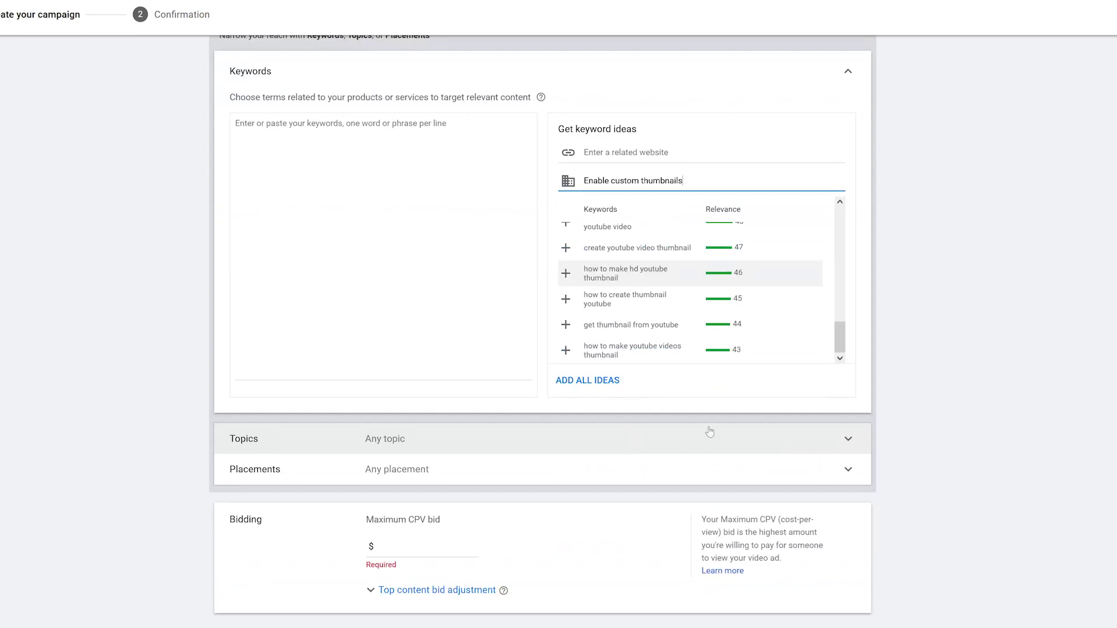
scroll(959, 404, up, 3)
Add 'Enable custom thumbnails' and all suggested keyword ideas to the keyword list
drag(684, 426, 582, 426)
key(ctrl+c)
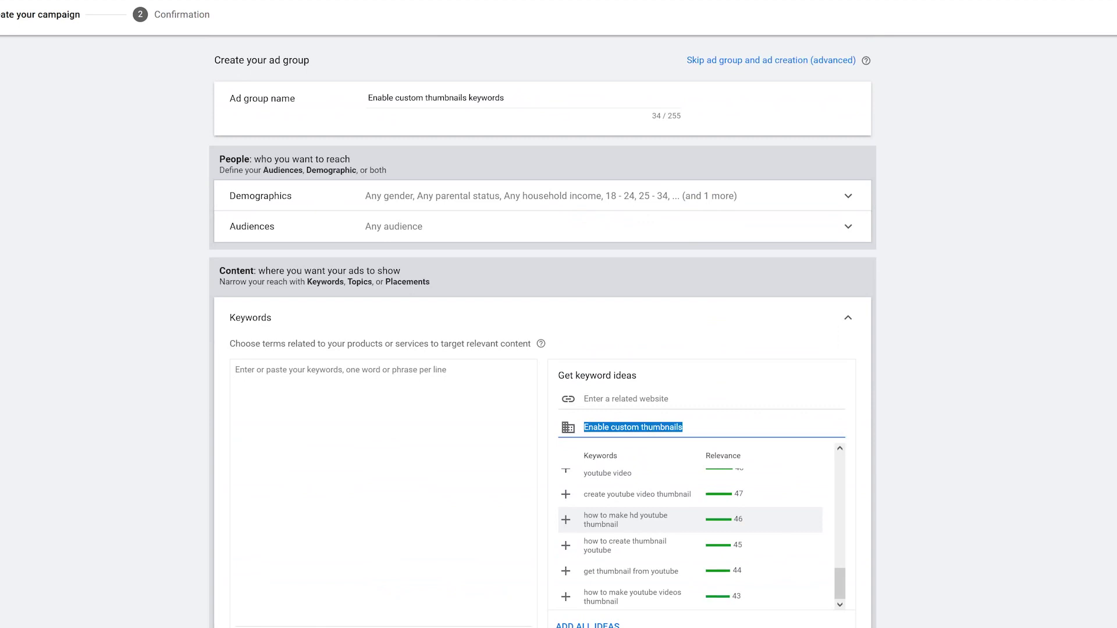
click(235, 370)
key(ctrl+v)
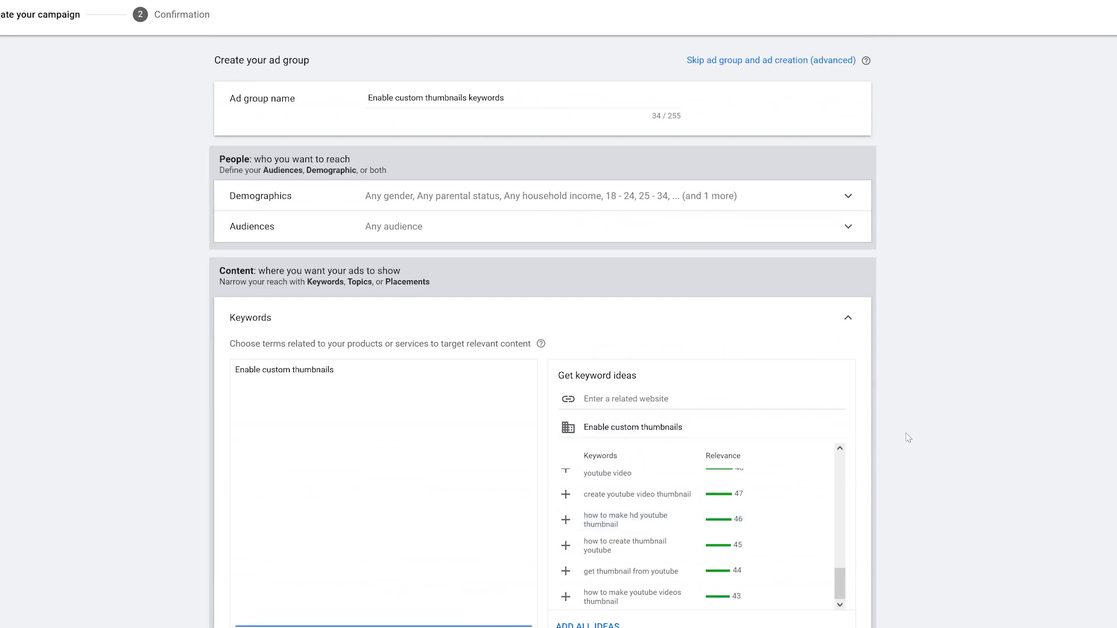
scroll(905, 439, down, 2)
scroll(600, 482, up, 5)
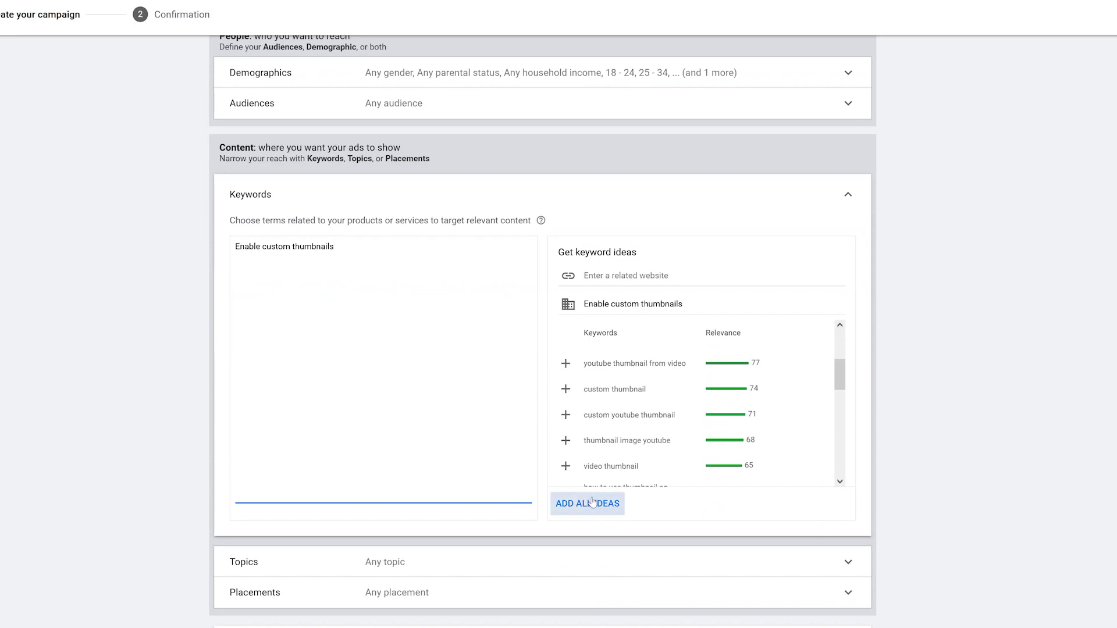
scroll(673, 439, up, 6)
scroll(692, 480, down, 1)
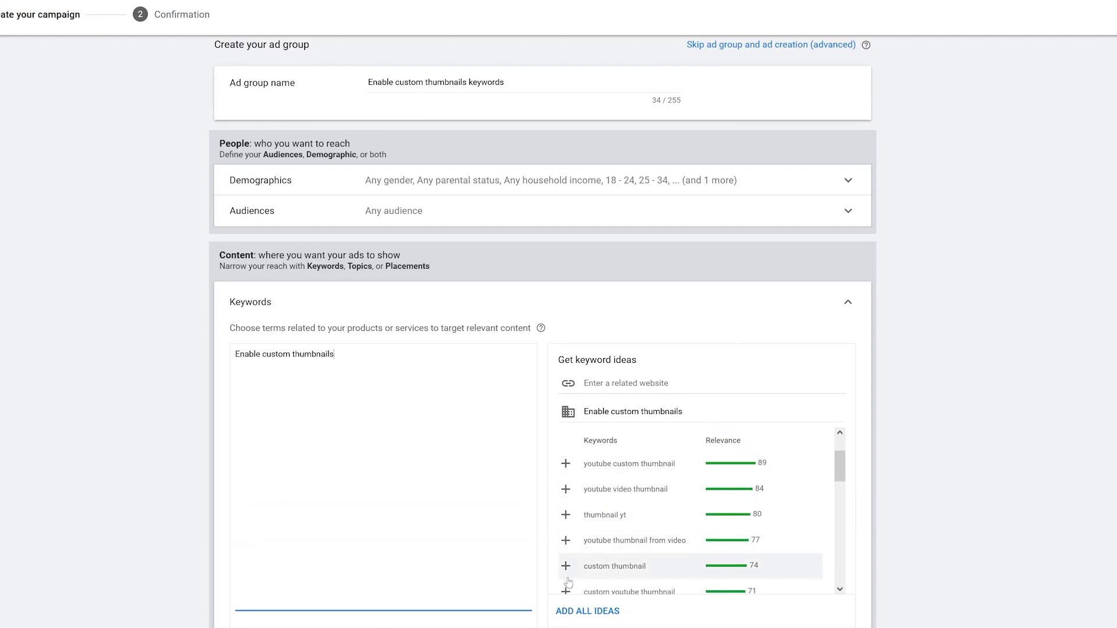
click(588, 611)
scroll(366, 459, down, 3)
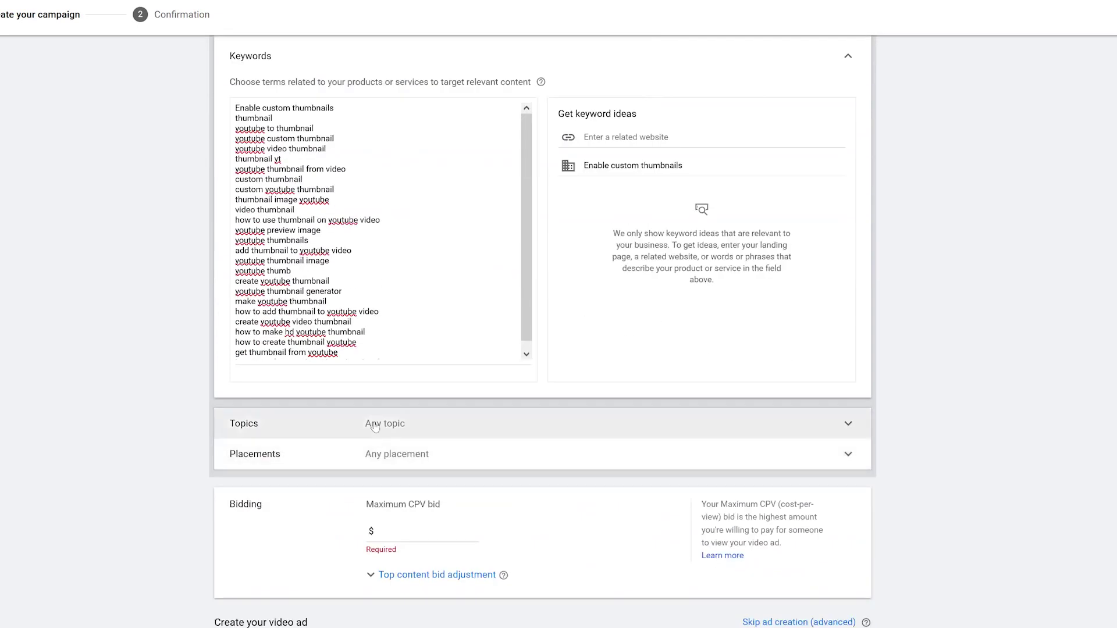
scroll(378, 419, up, 2)
scroll(398, 419, down, 5)
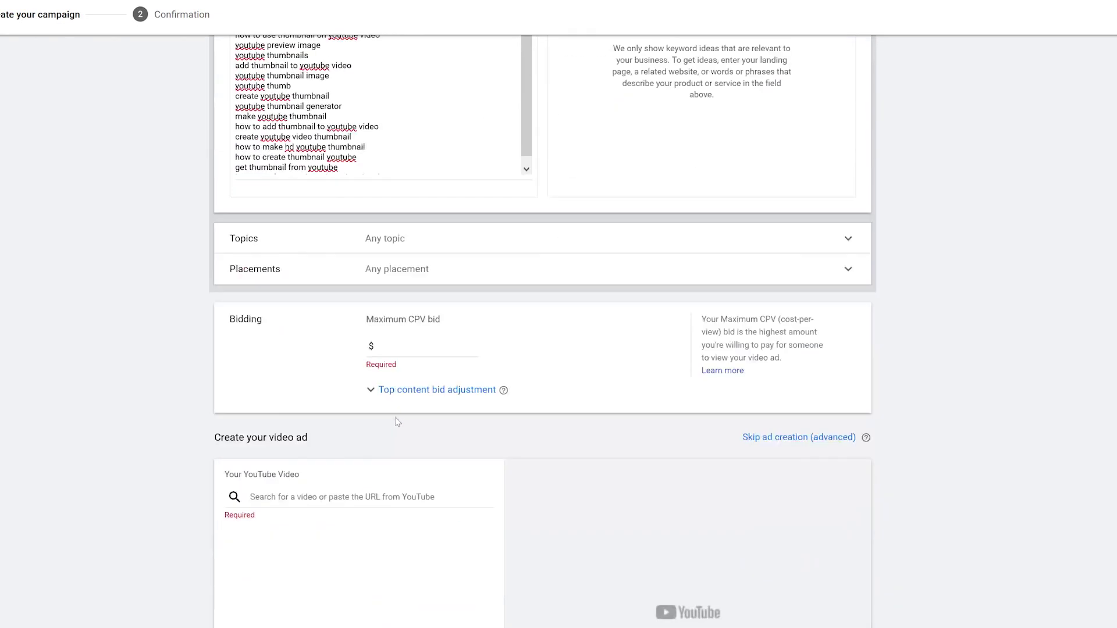
scroll(401, 282, up, 3)
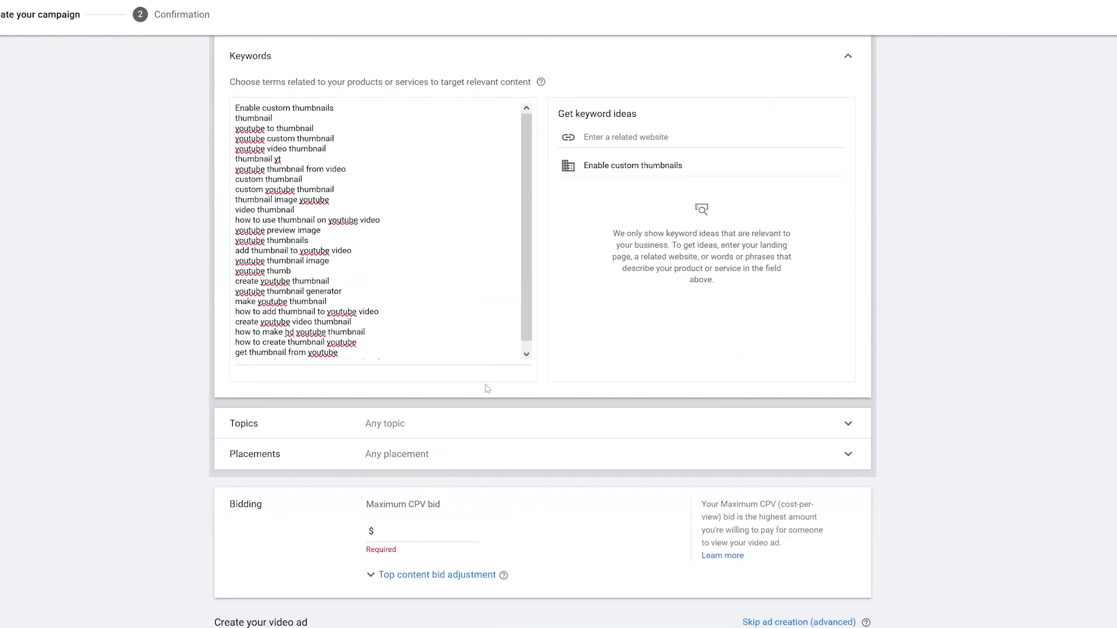
scroll(605, 442, up, 3)
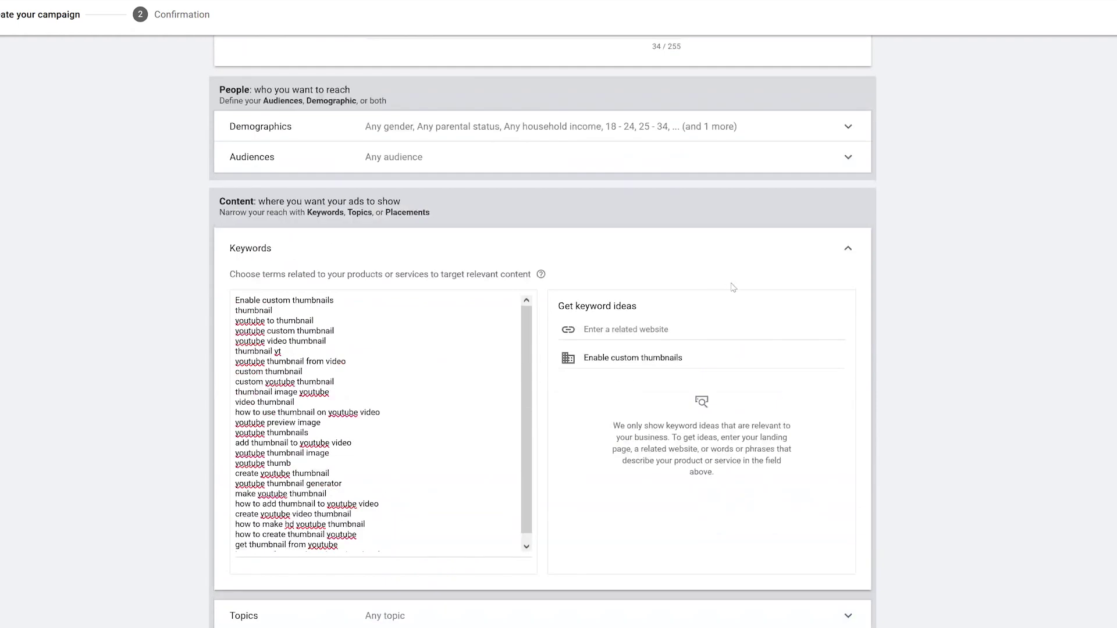
click(820, 248)
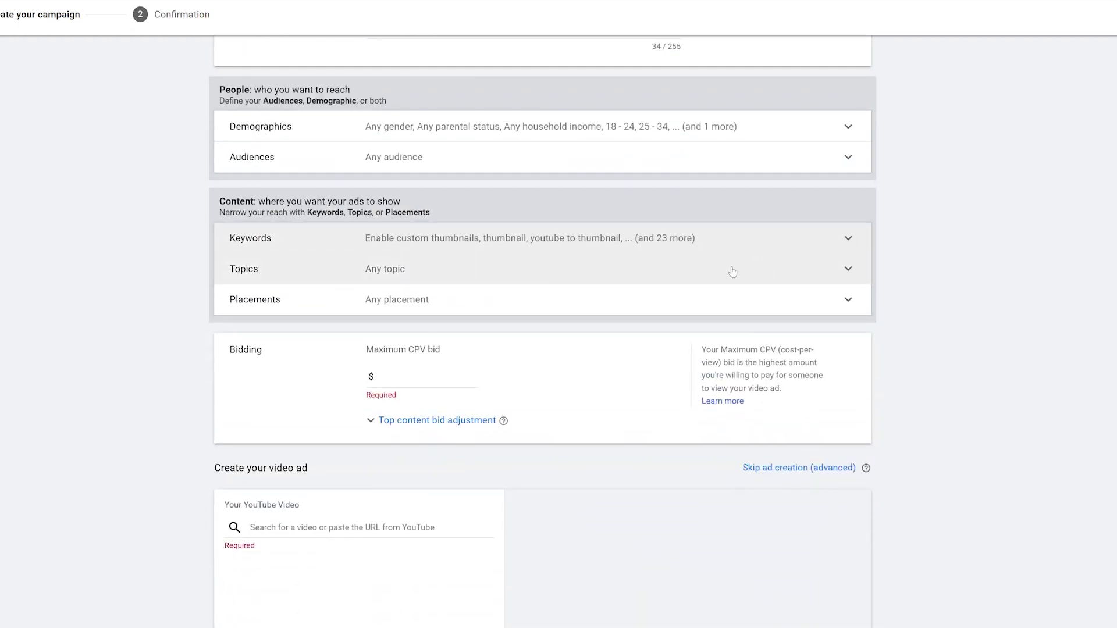
click(731, 272)
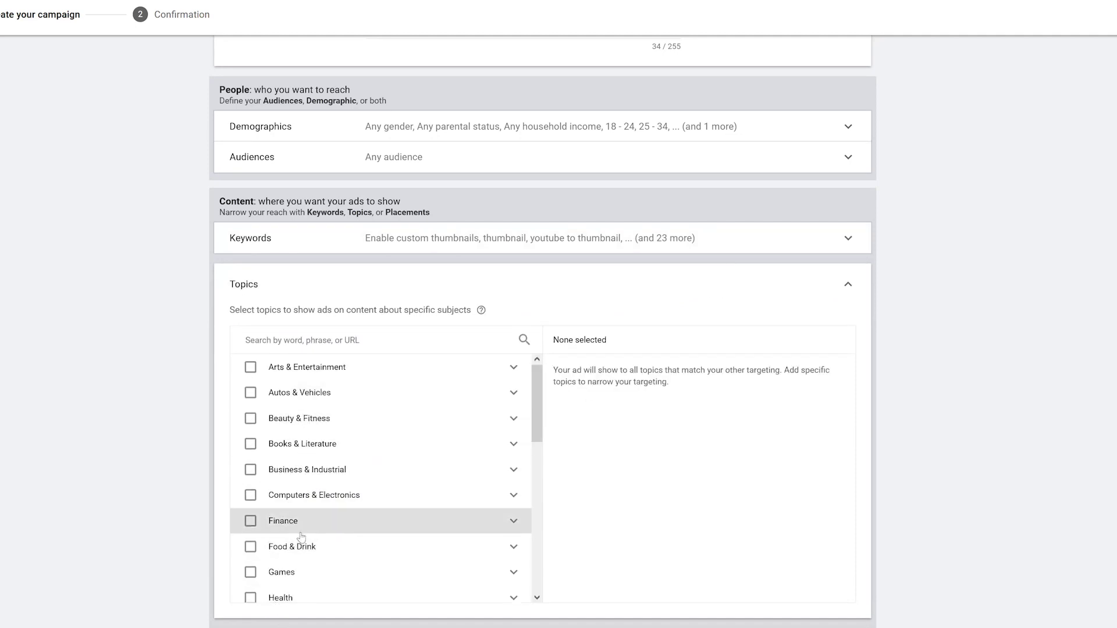
click(376, 282)
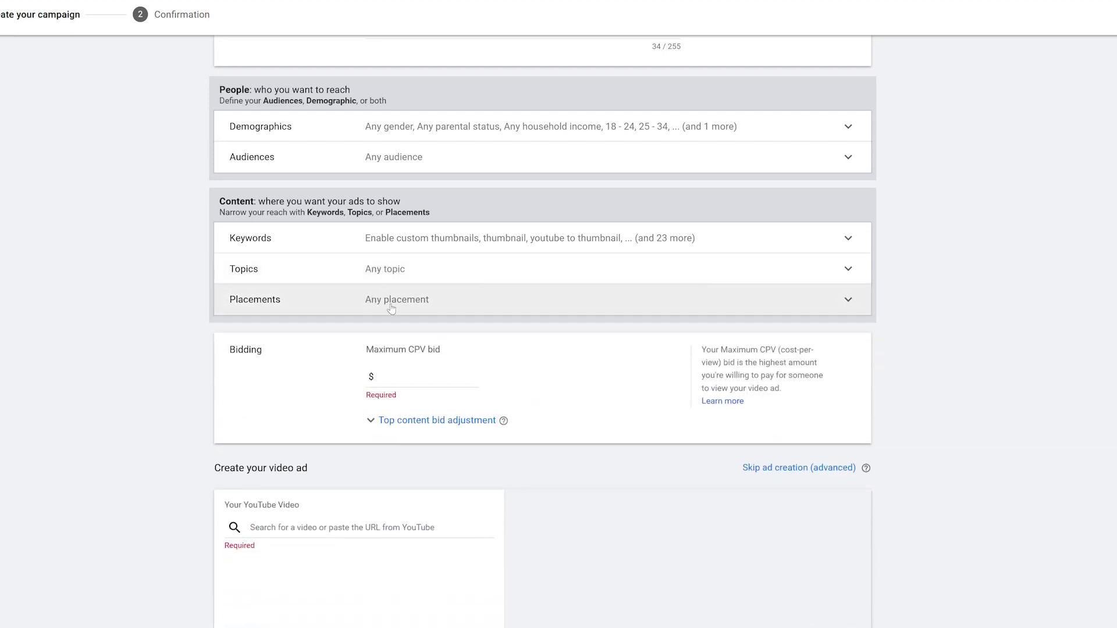
click(391, 309)
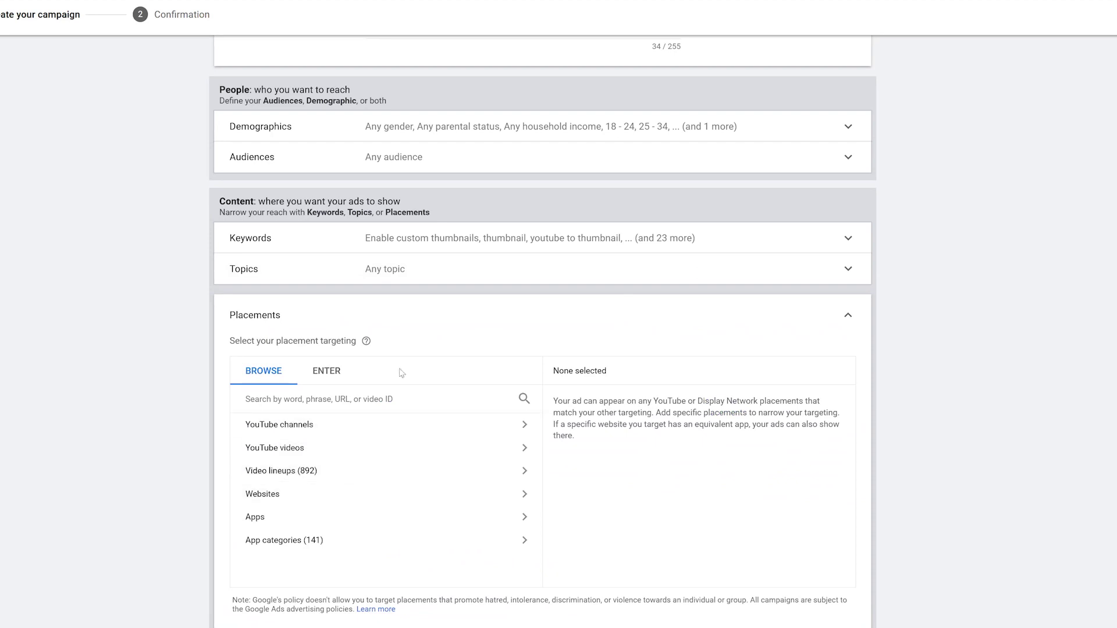
click(848, 320)
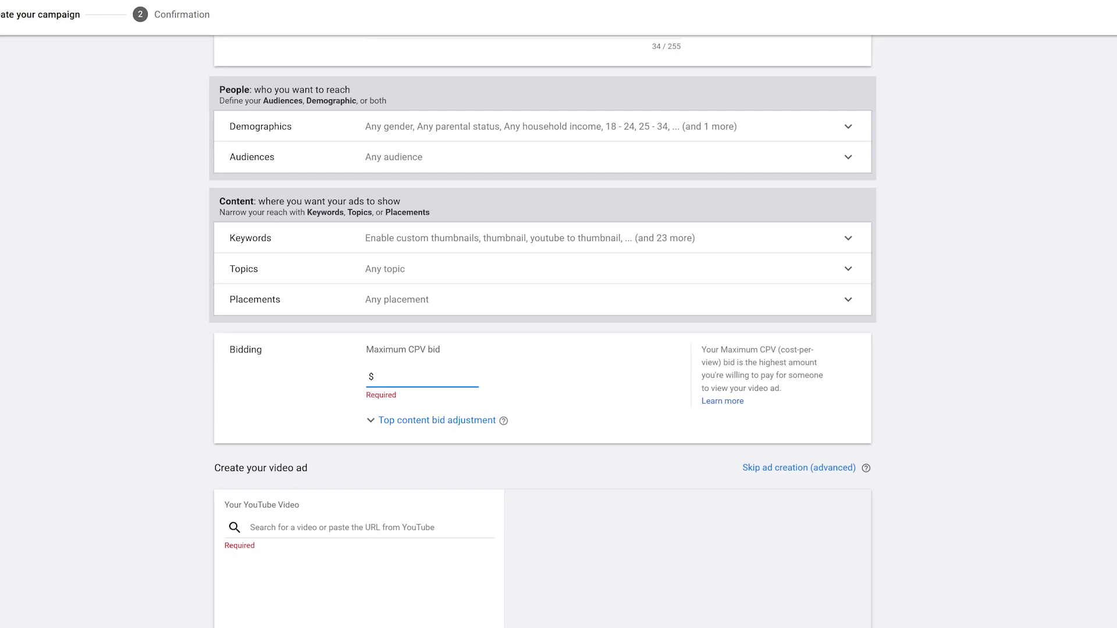
Enter a $0.04 maximum CPV bid, leaving the top content bid adjustment empty
text(0.00)
click(440, 425)
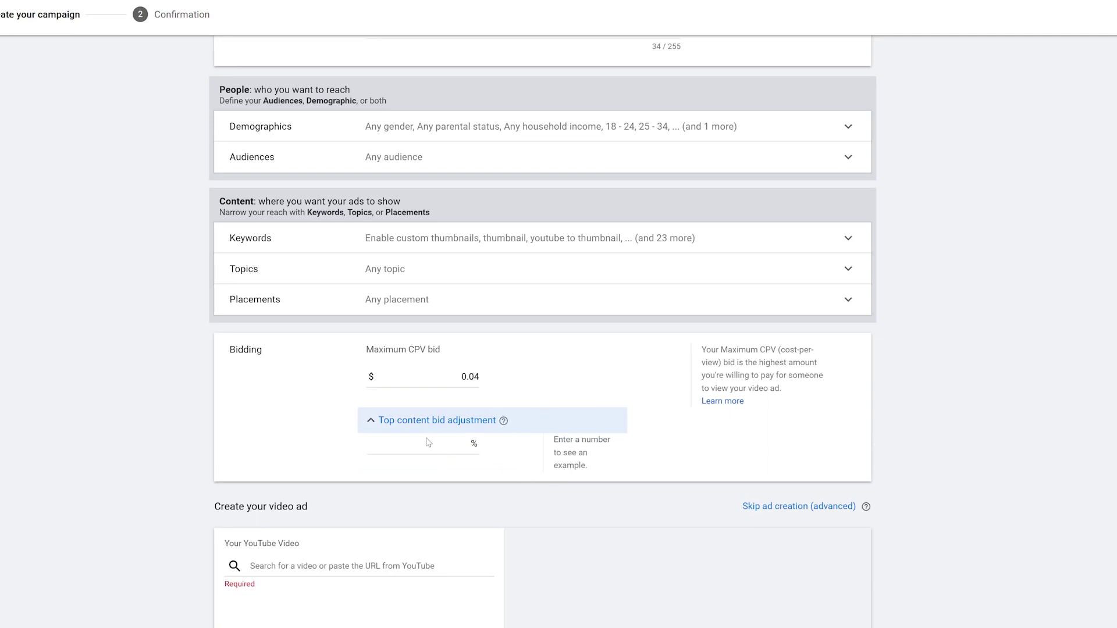
click(428, 442)
click(377, 423)
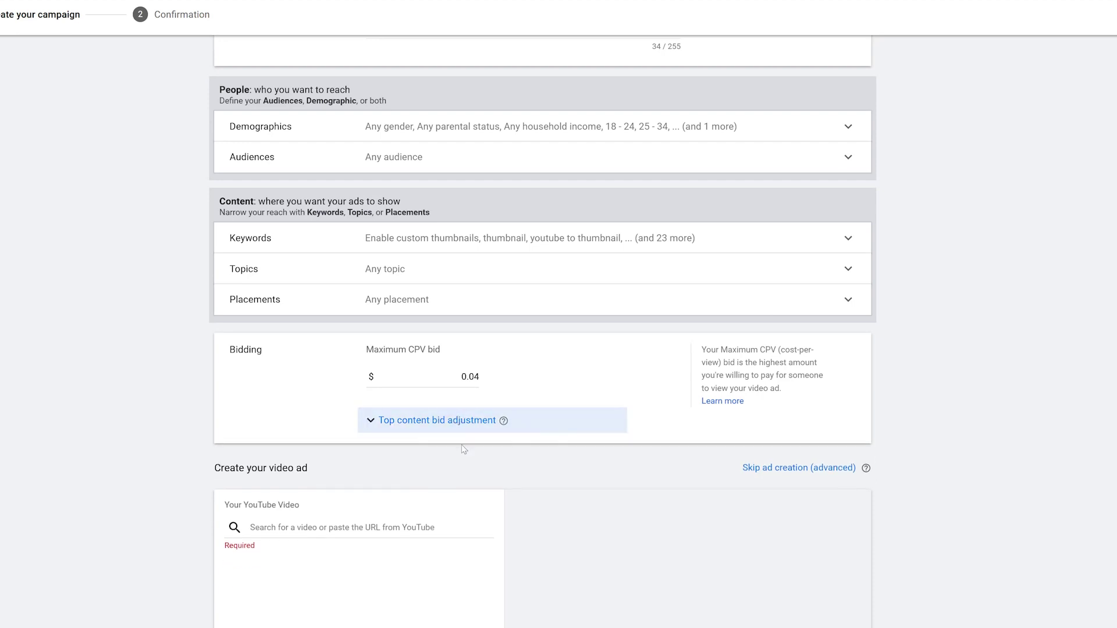
scroll(610, 460, down, 2)
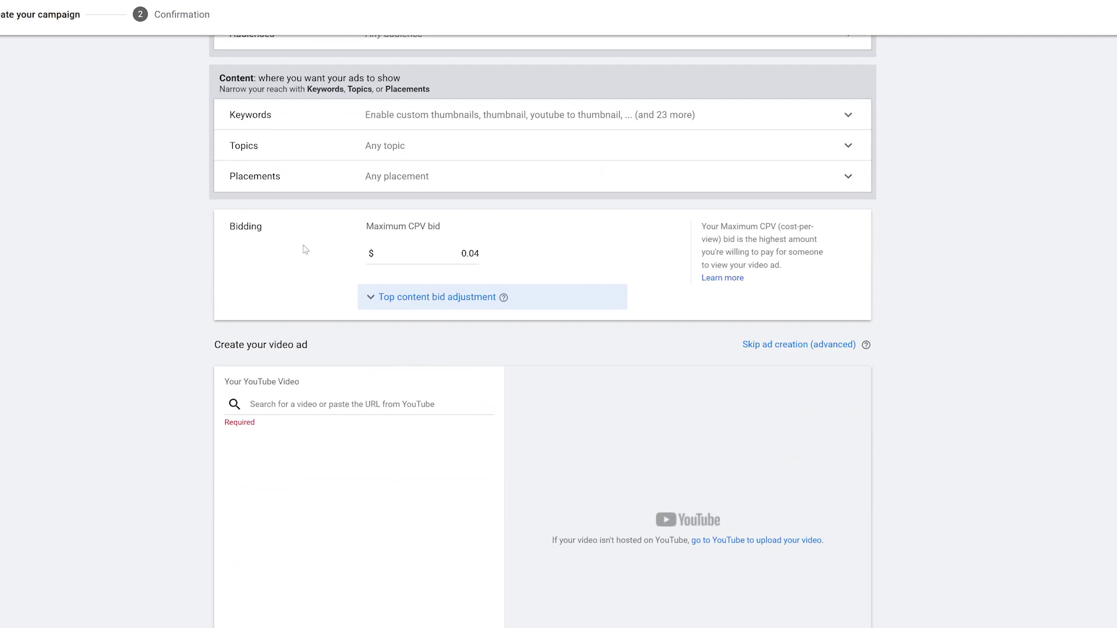
scroll(296, 299, down, 3)
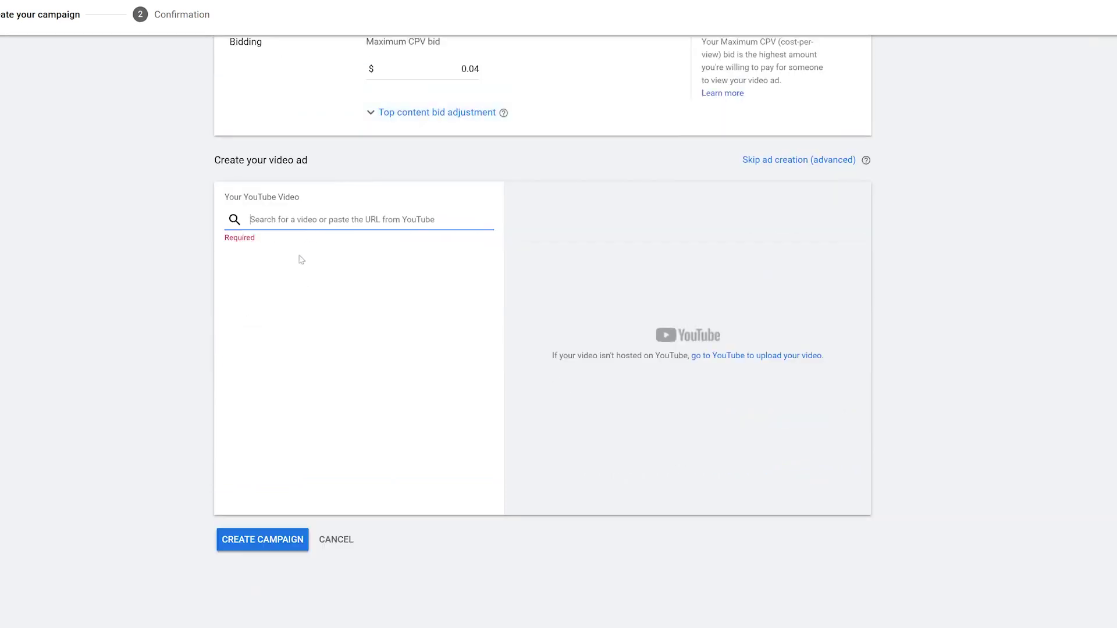
Paste the custom-thumbnails tutorial's YouTube link and select that video for the ad
click(349, 220)
key(ctrl+v)
click(249, 254)
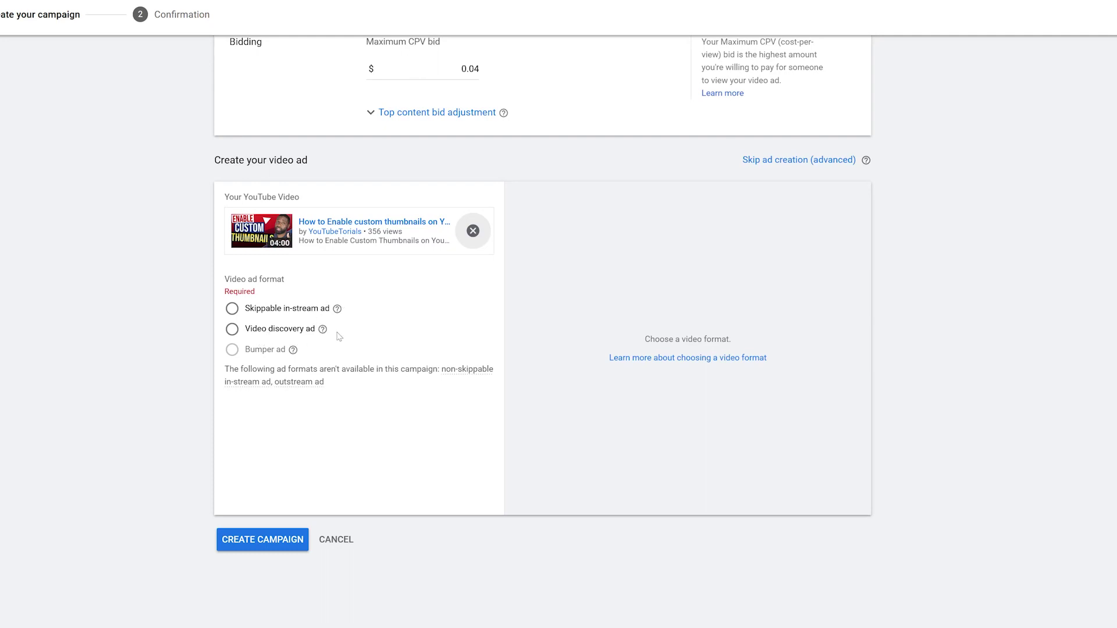
Choose the Video discovery ad format, keeping the video's first thumbnail
click(302, 330)
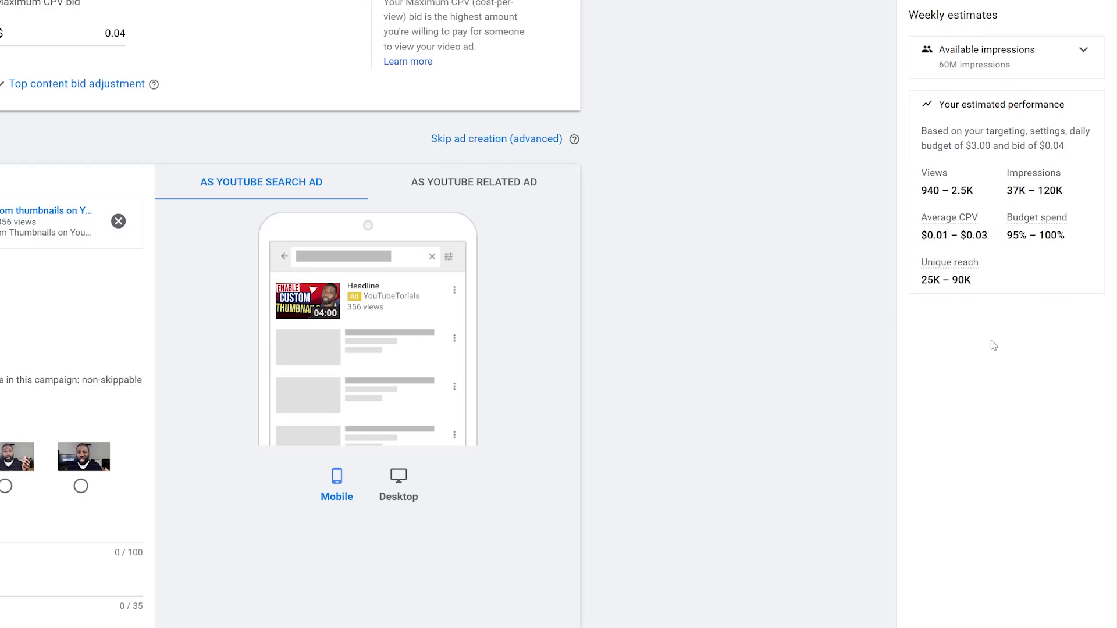
mouse_move(950, 179)
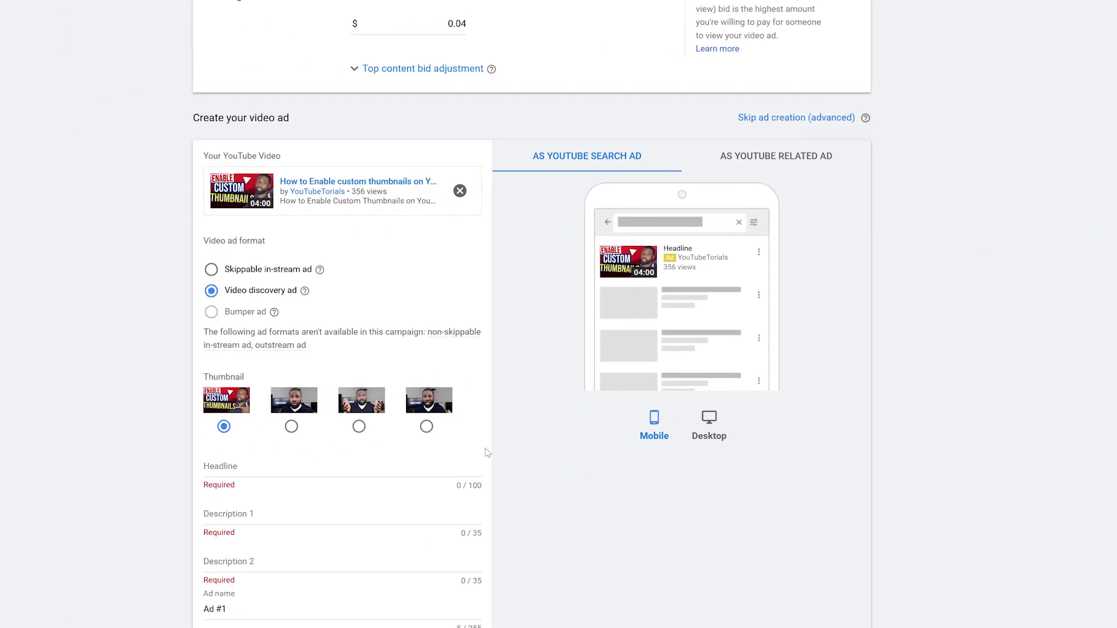
scroll(474, 442, down, 1)
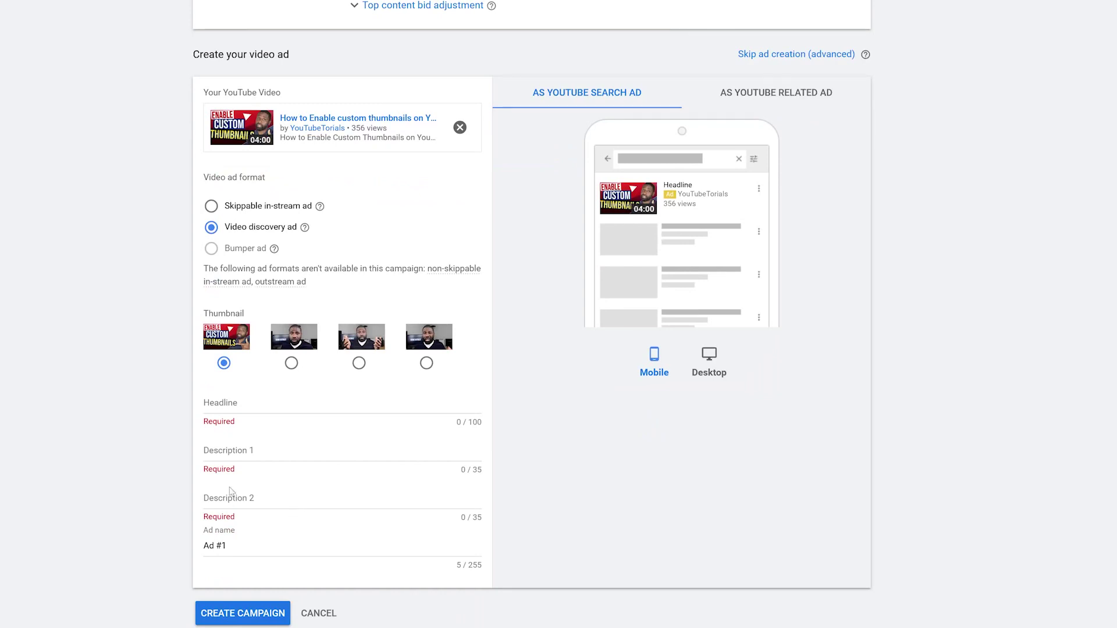
click(230, 410)
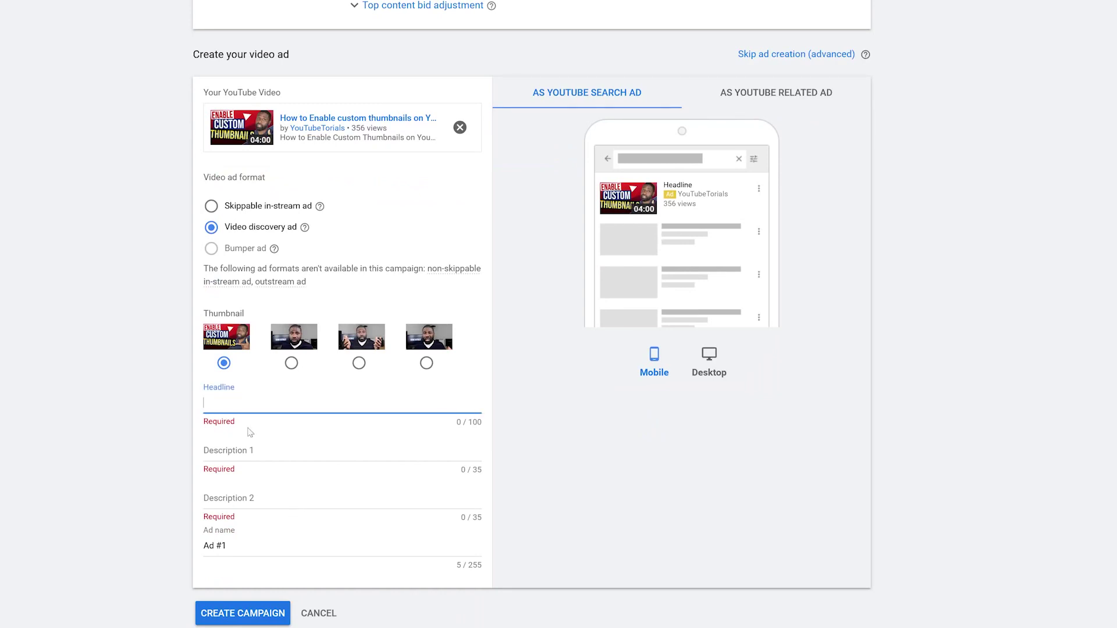
Fill in Description 1 and Description 2 below the 'How to Enable Custom Thumbnails on YouTube' headline
click(250, 454)
click(254, 496)
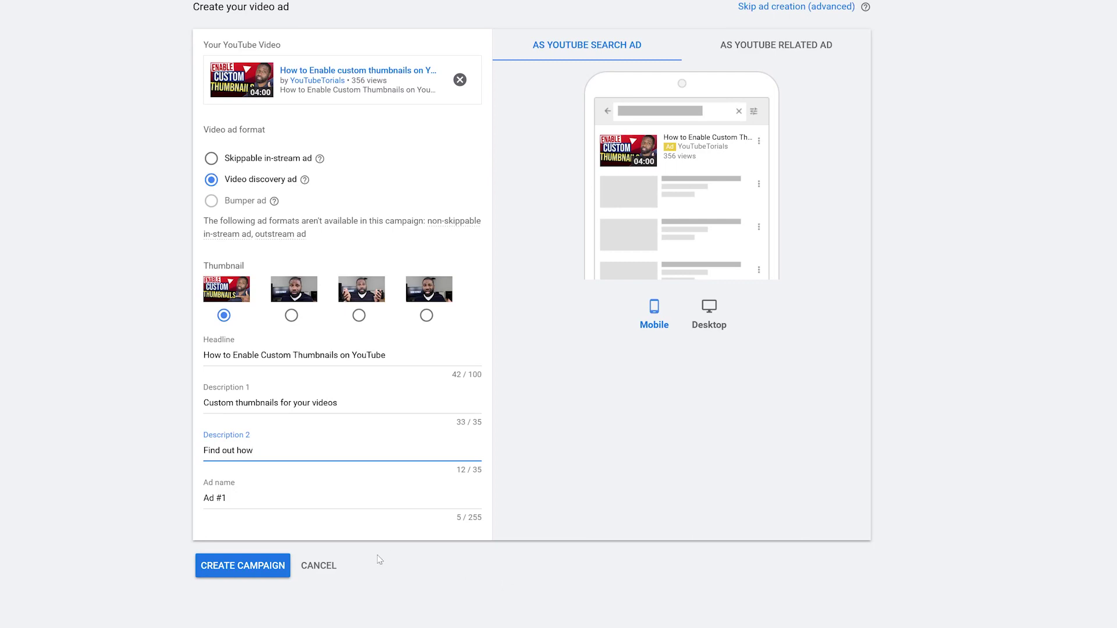
Create the 'Enable custom thumbnails' campaign and continue to its campaign page
click(240, 567)
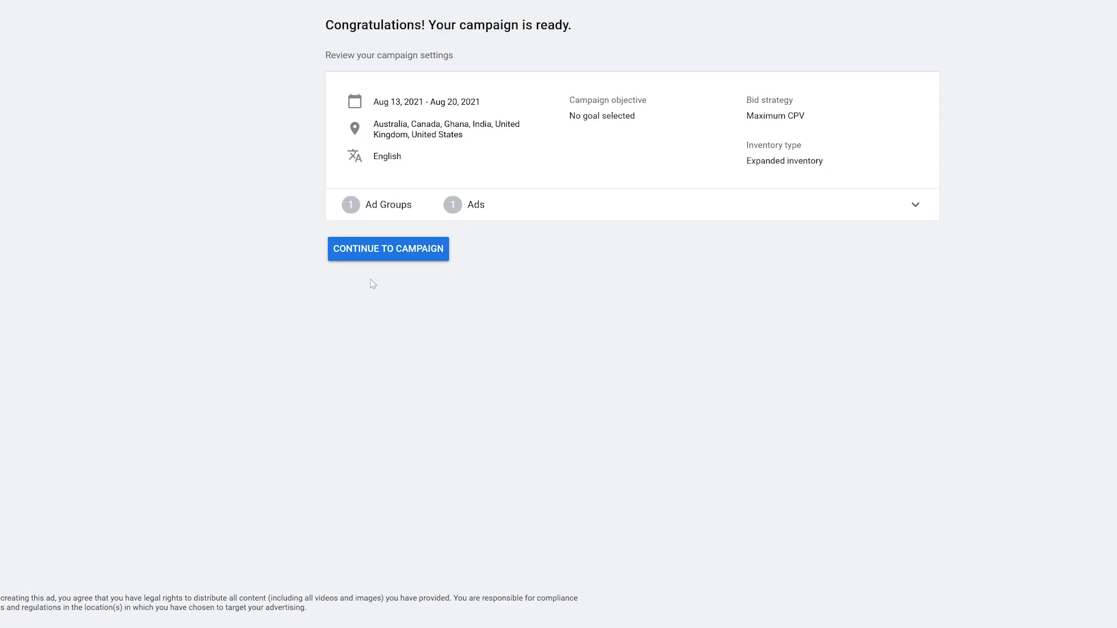
click(397, 253)
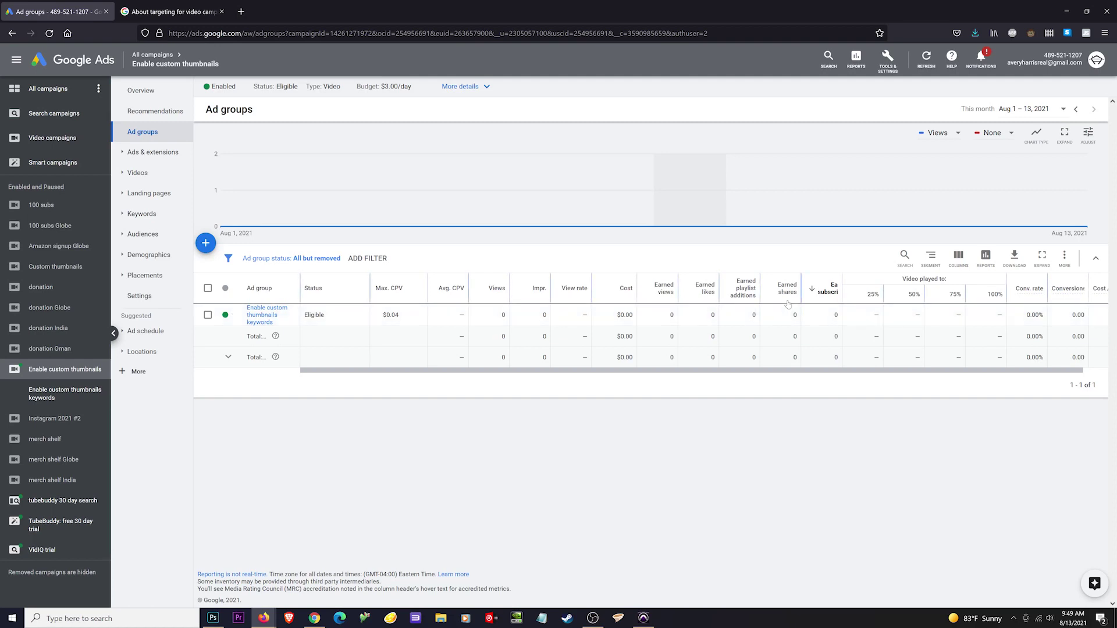
Widen the Earned subscribers column in the Ad groups table so its full header shows
drag(842, 290, 876, 292)
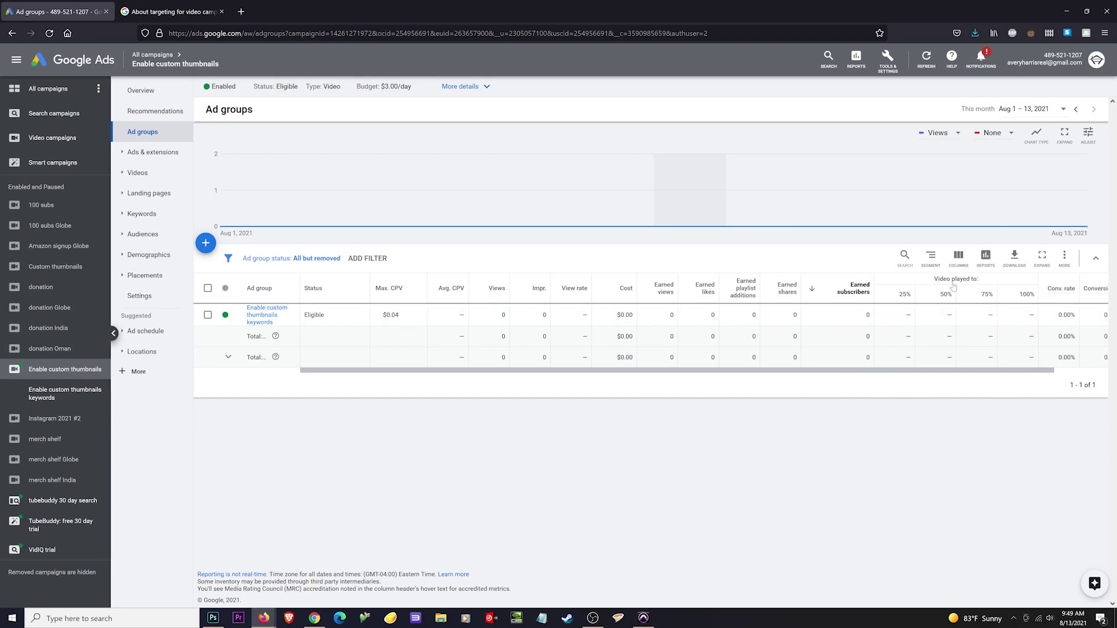
click(959, 257)
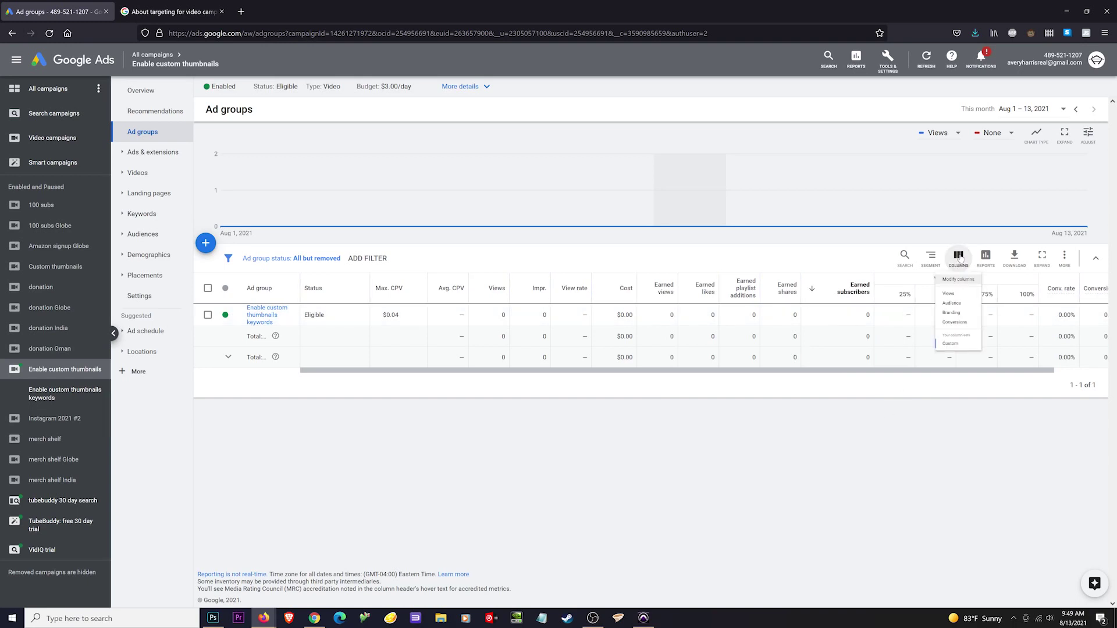
Open Modify columns for ad groups and expand the YouTube Earned actions section
click(952, 289)
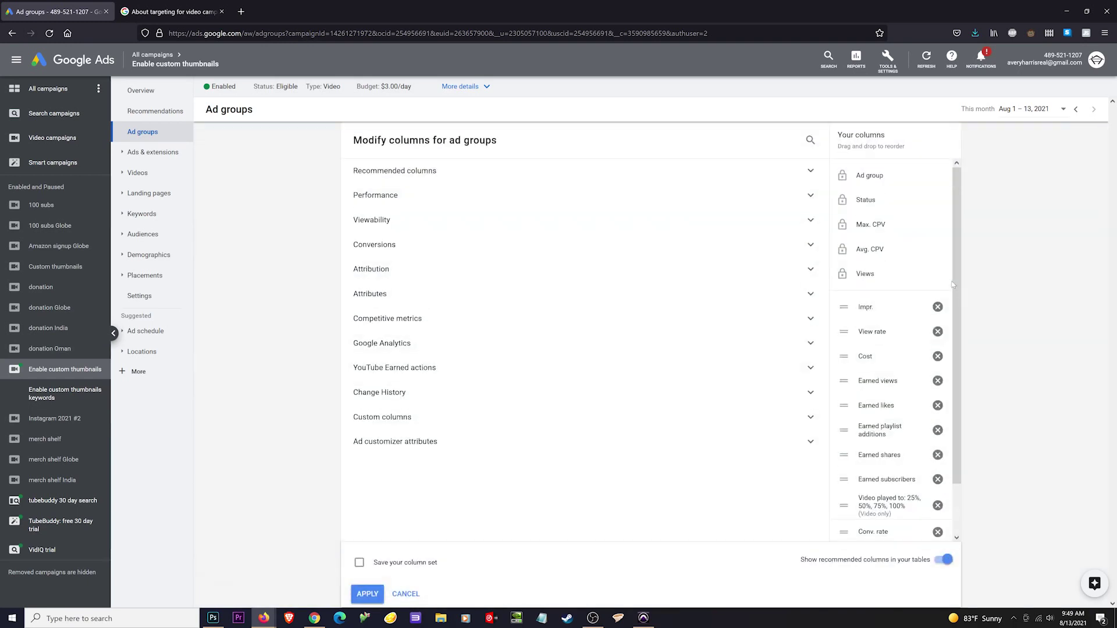
click(390, 368)
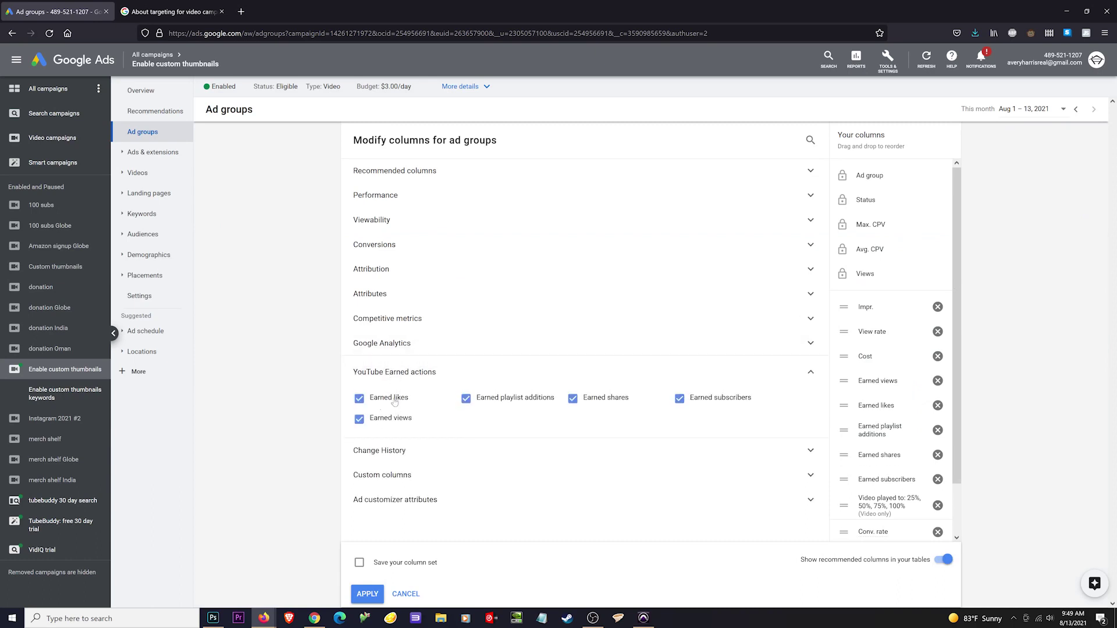